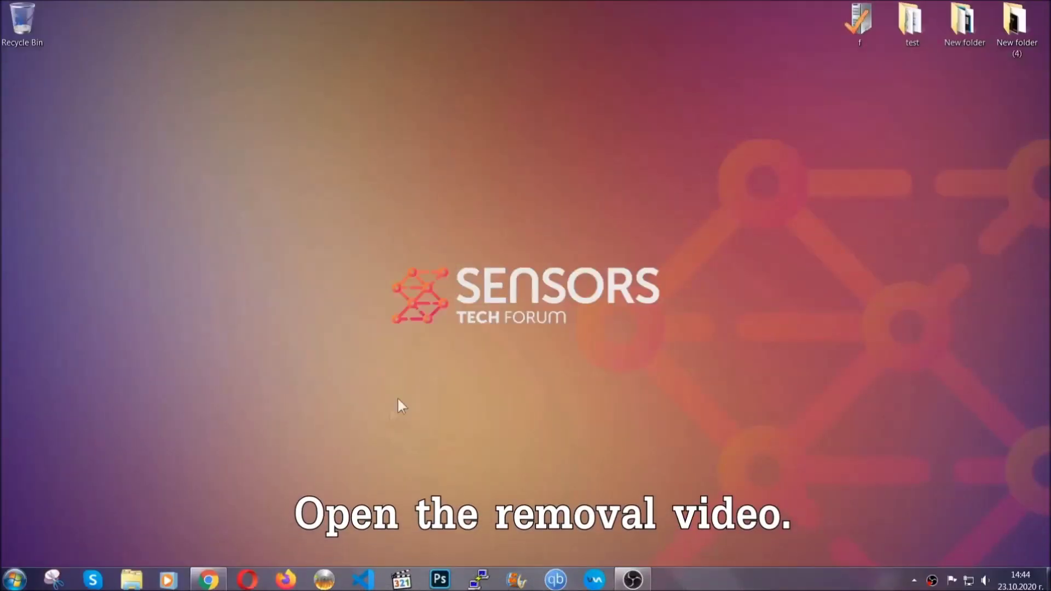
Step: Follow the ransomware video's description link to the SensorsTechForum article and download SpyHunter-Installer.exe
left_click(208, 580)
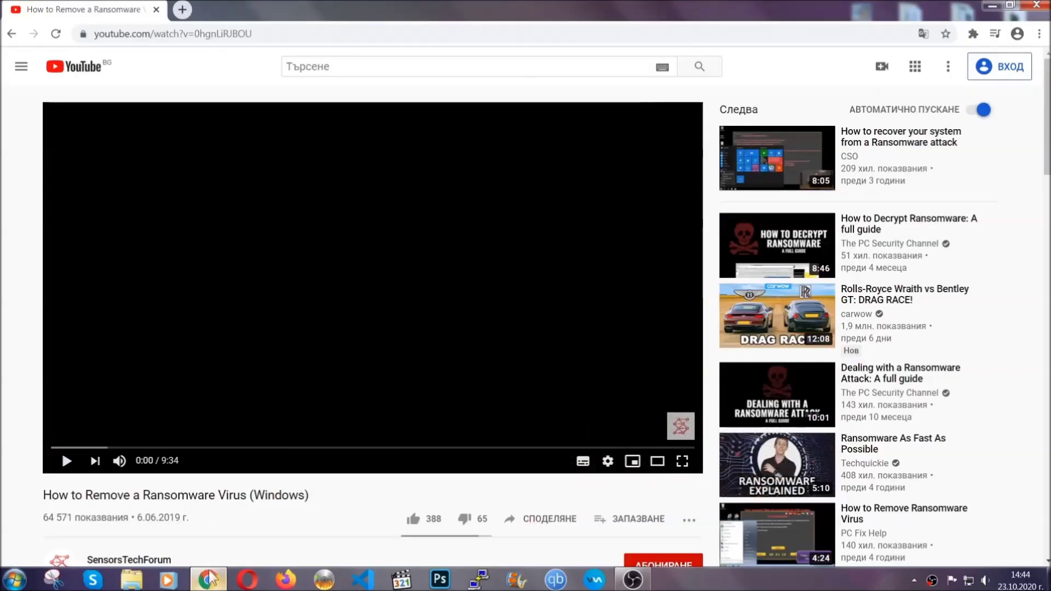
scroll(192, 446, "down", 4)
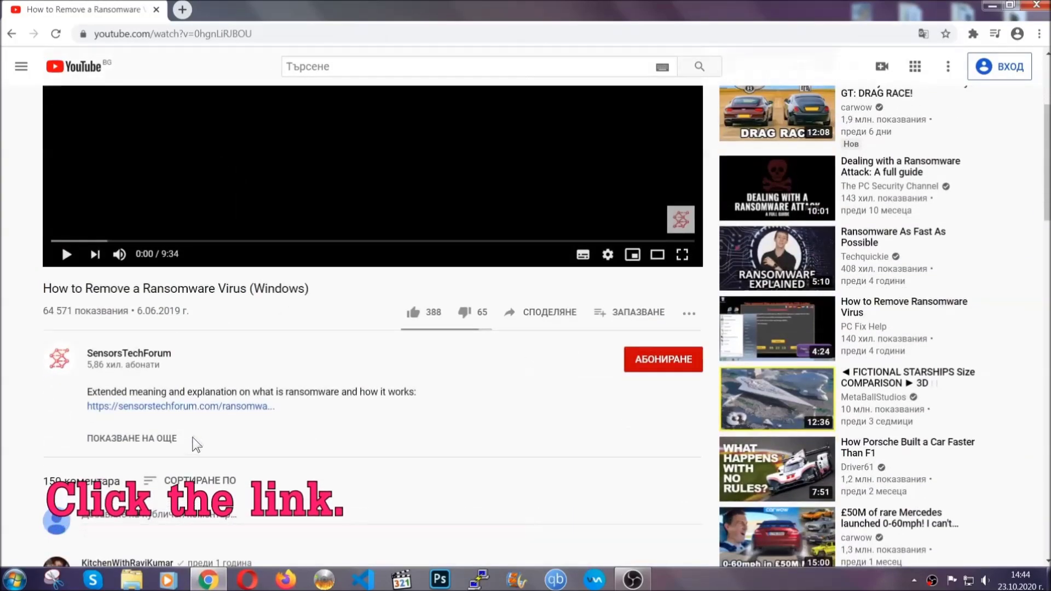
left_click(210, 408)
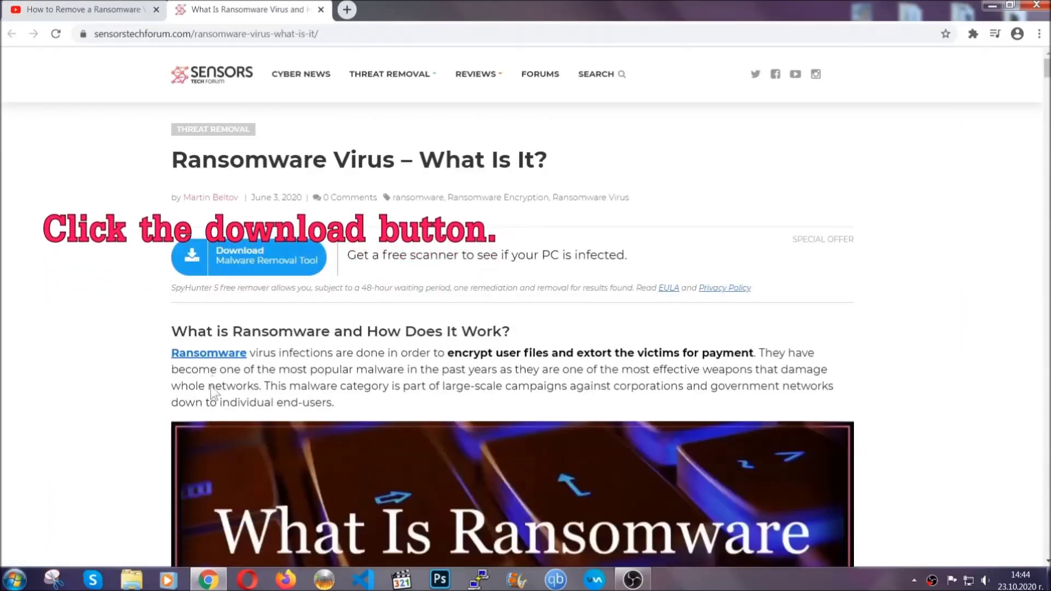
left_click(241, 262)
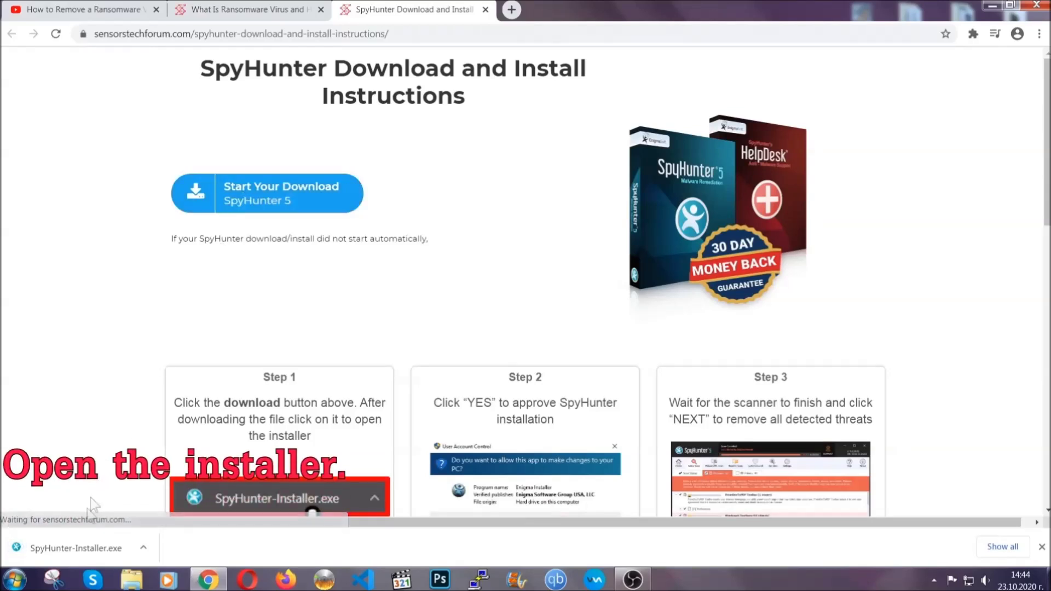
Step: Run SpyHunter-Installer.exe in English, accept the EULA, and install SpyHunter 5 through to Finish
left_click(74, 547)
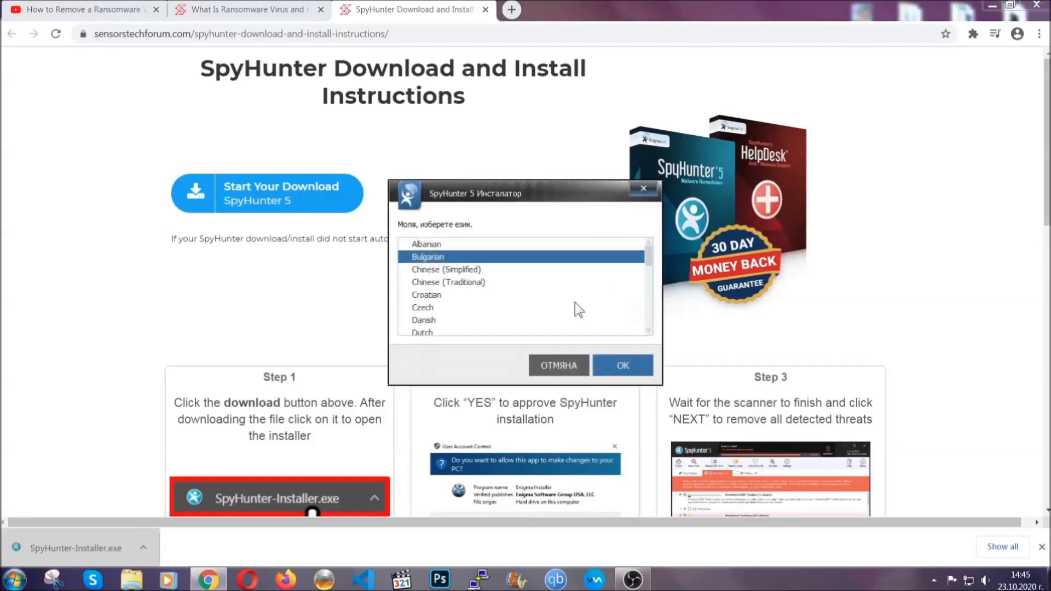
scroll(542, 304, "down", 2)
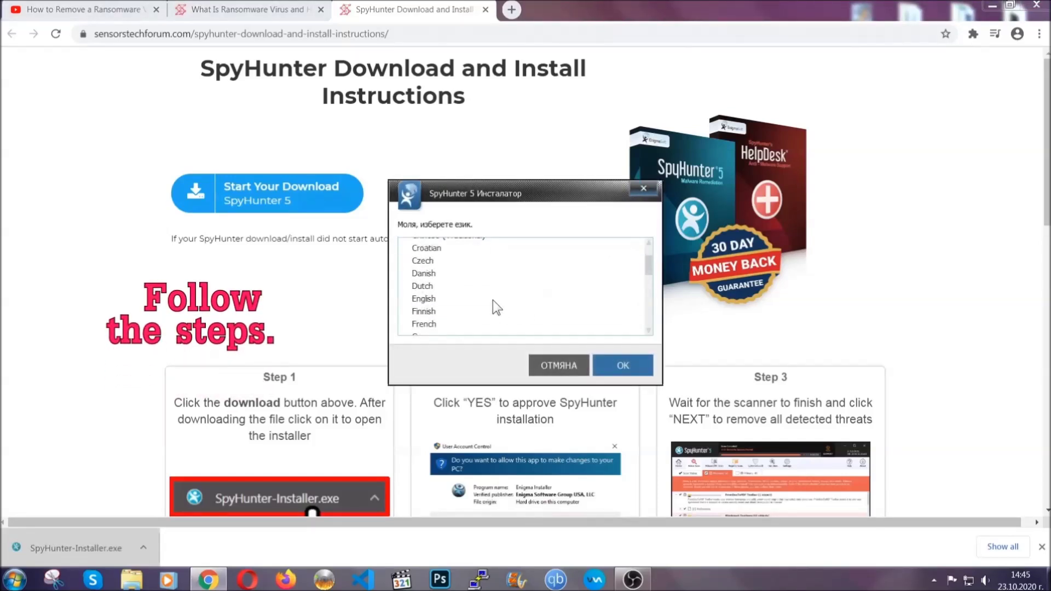
left_click(496, 299)
left_click(610, 364)
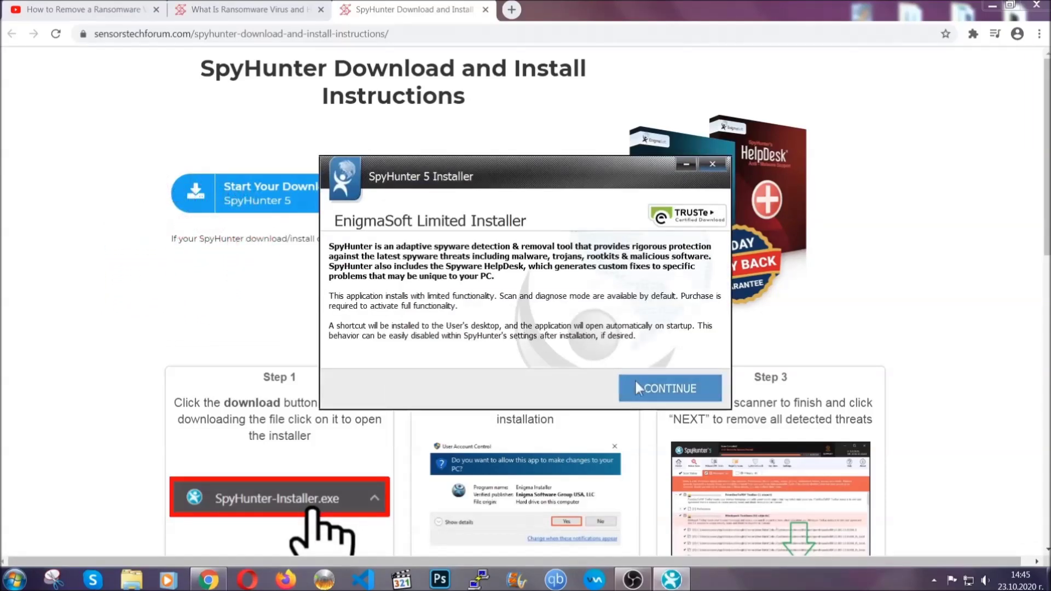
left_click(636, 383)
left_click(602, 354)
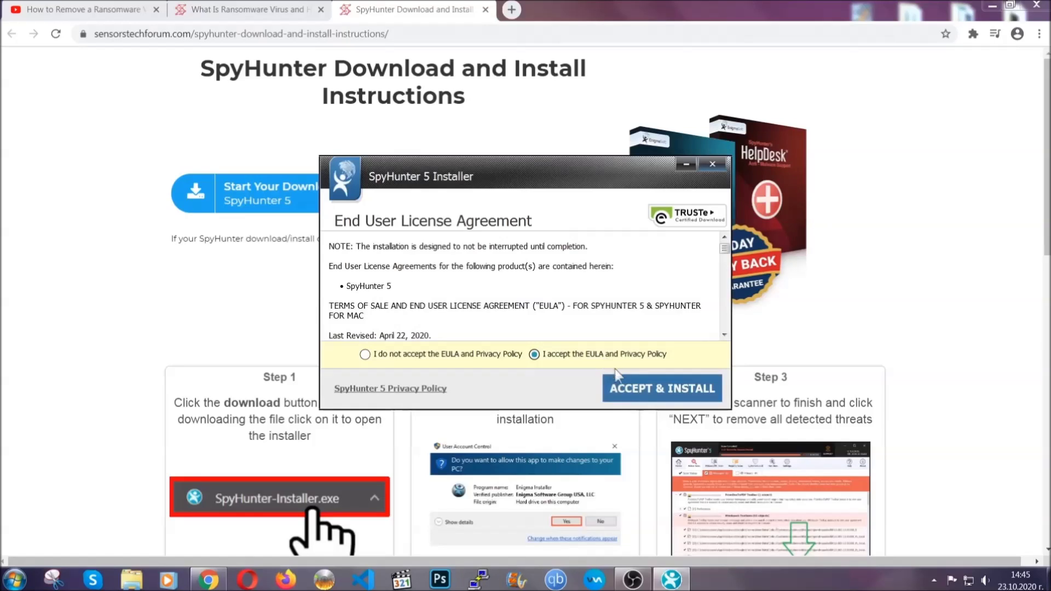
left_click(628, 383)
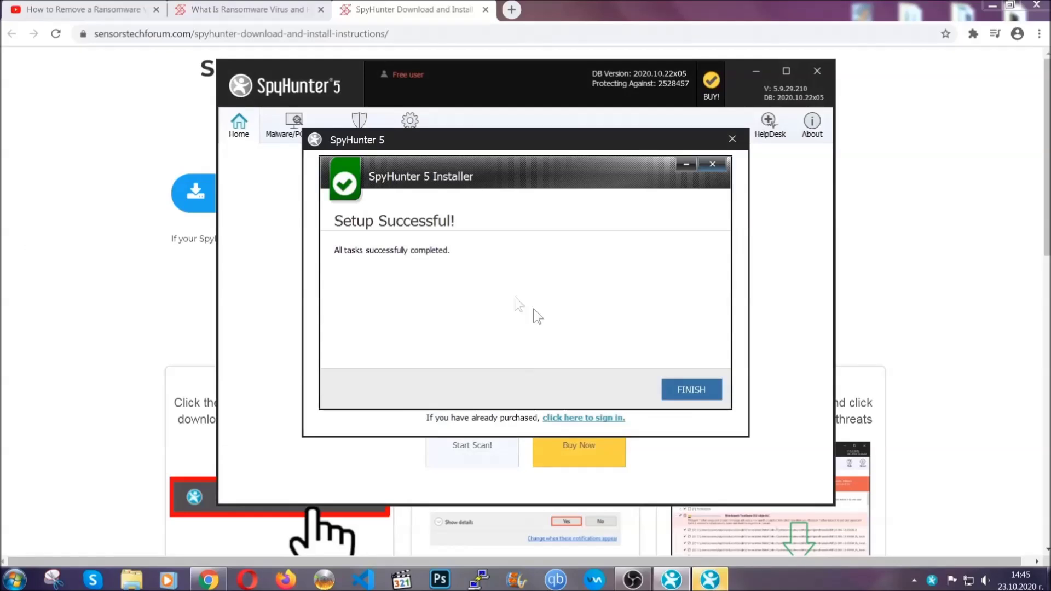
left_click(674, 392)
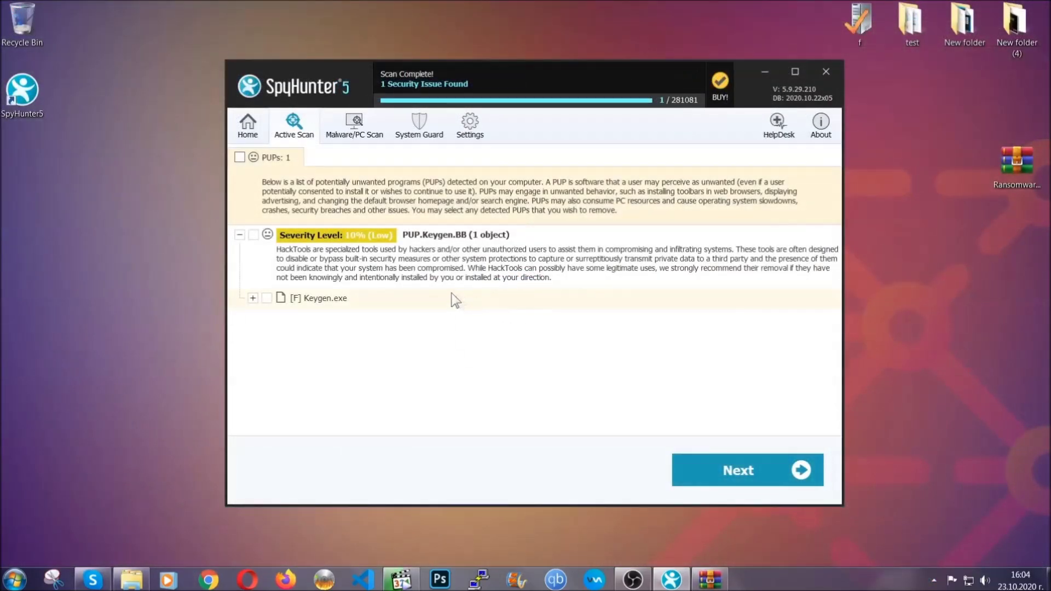
Step: Tick the PUPs: 1 checkbox to mark PUP.Keygen.BB (Keygen.exe) for removal
left_click(240, 158)
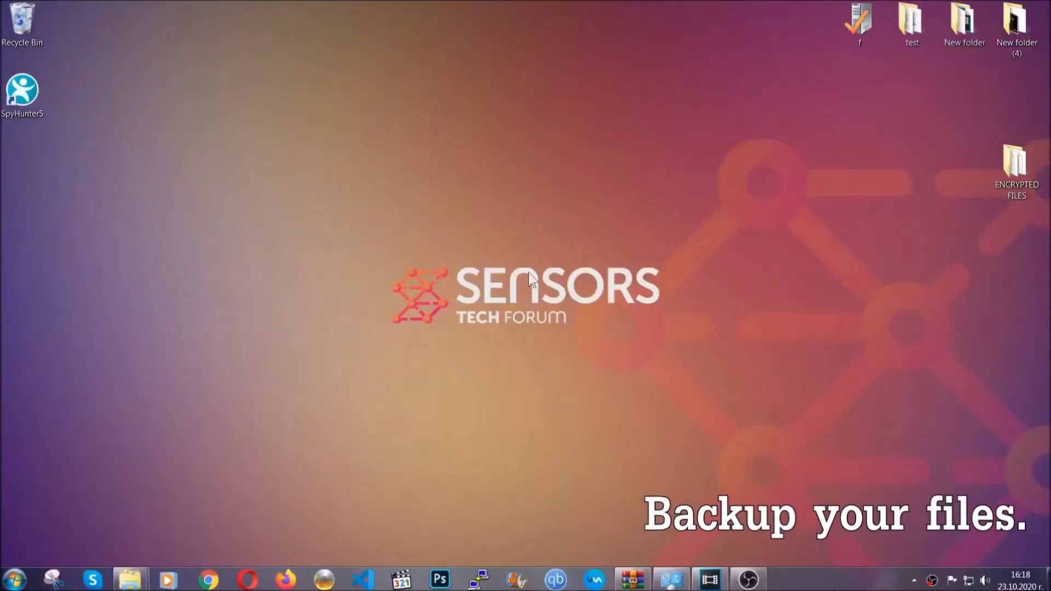
Step: Open ENCRYPTED FILES and copy all six .efji files
double_click(1010, 168)
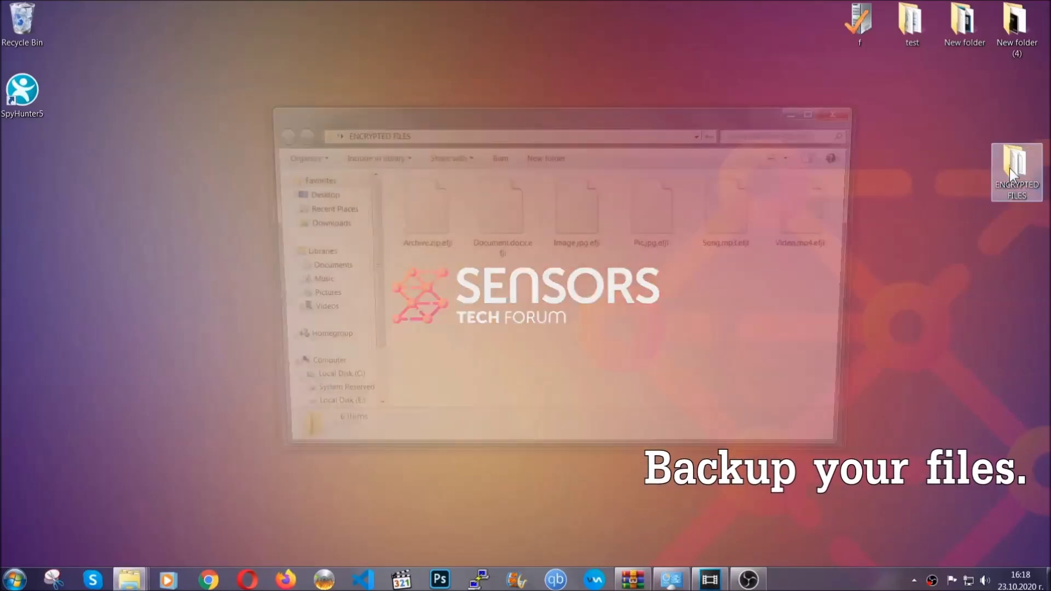
left_click_drag(390, 274, 823, 195)
right_click(822, 195)
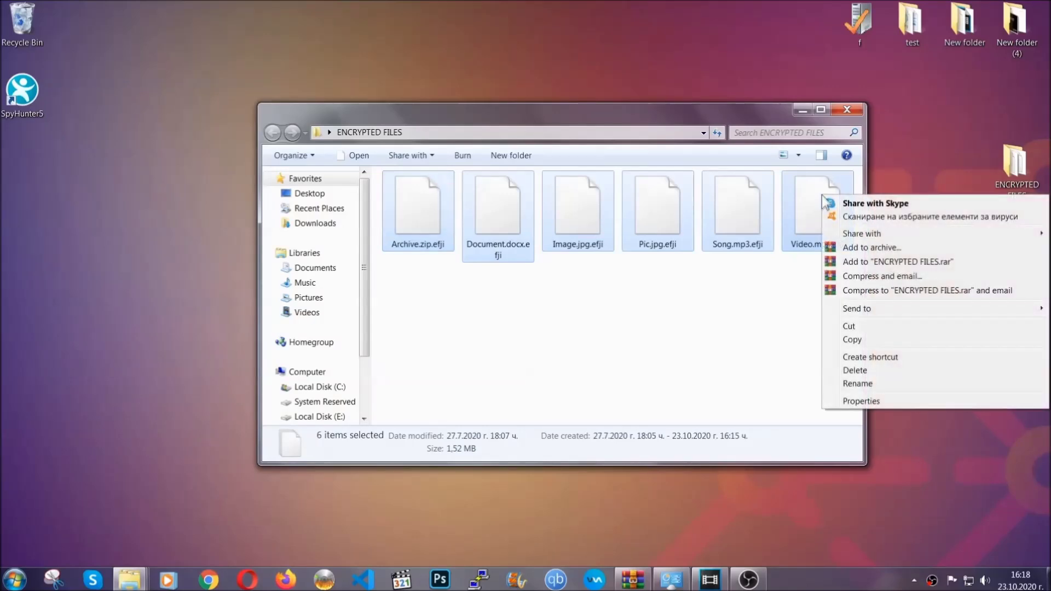
left_click(852, 340)
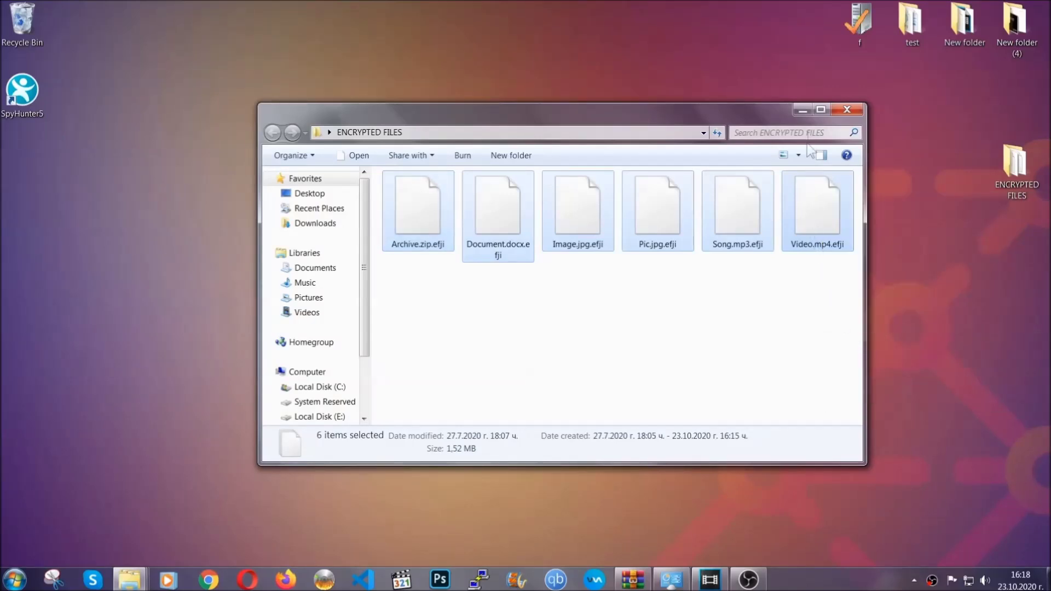
Step: Paste the six copied files onto FLASH DRIVE (H:) and close the window
left_click(805, 108)
left_click(14, 579)
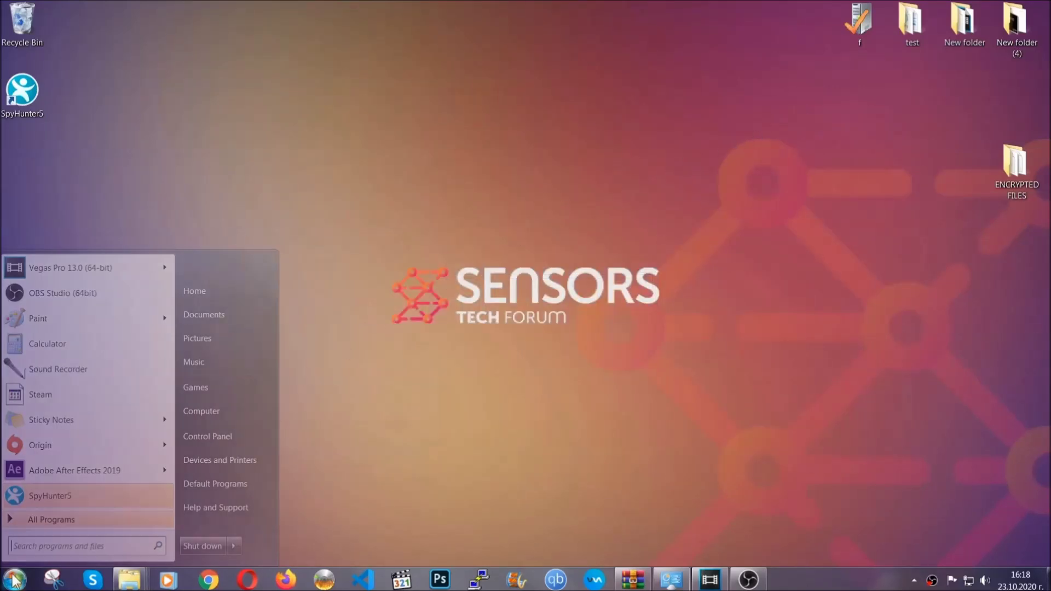
left_click(200, 412)
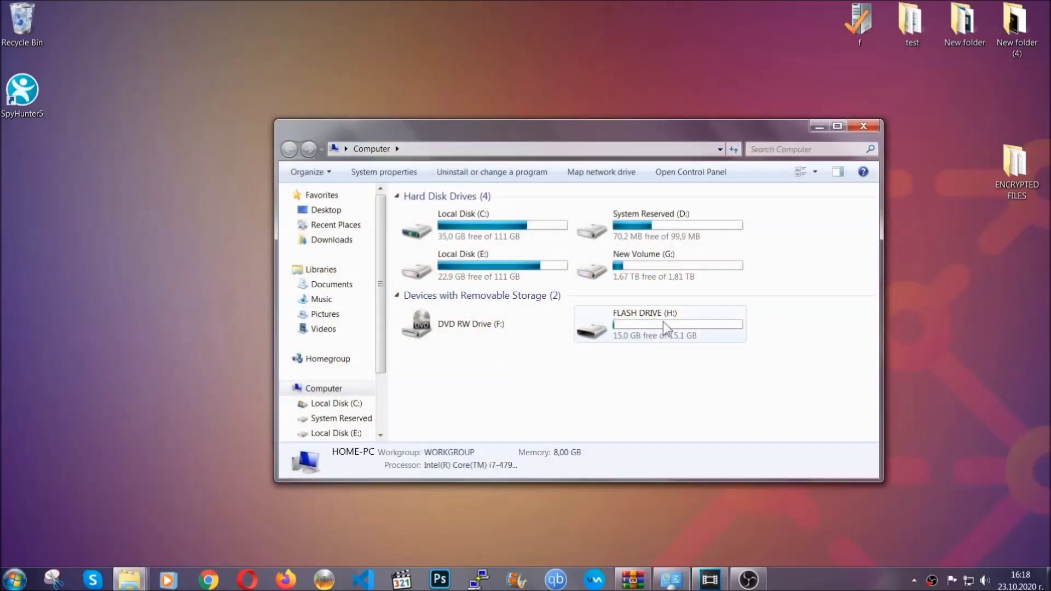
double_click(663, 323)
right_click(455, 244)
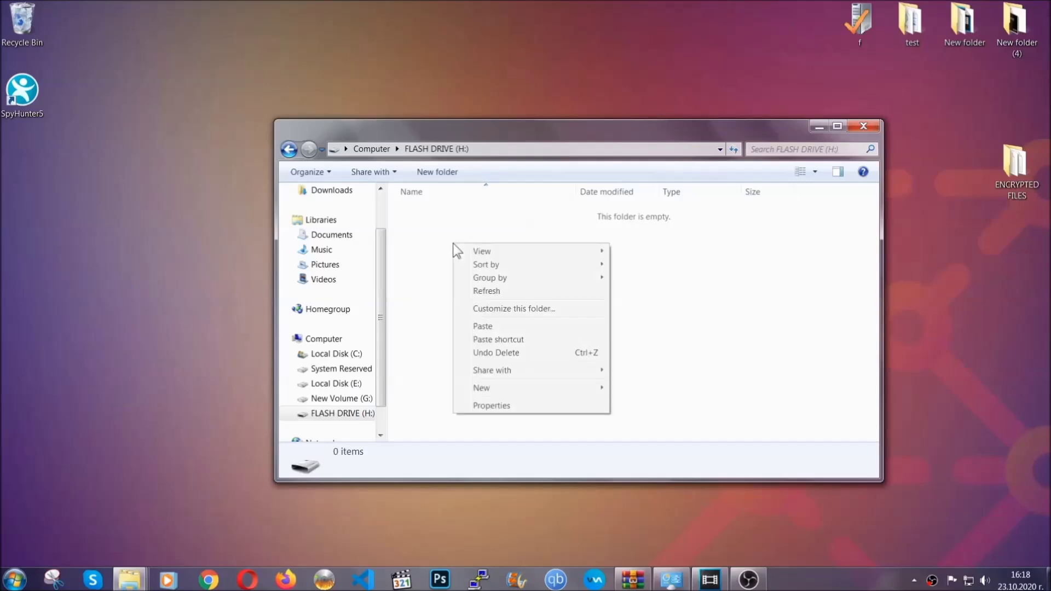
left_click(478, 327)
left_click(479, 327)
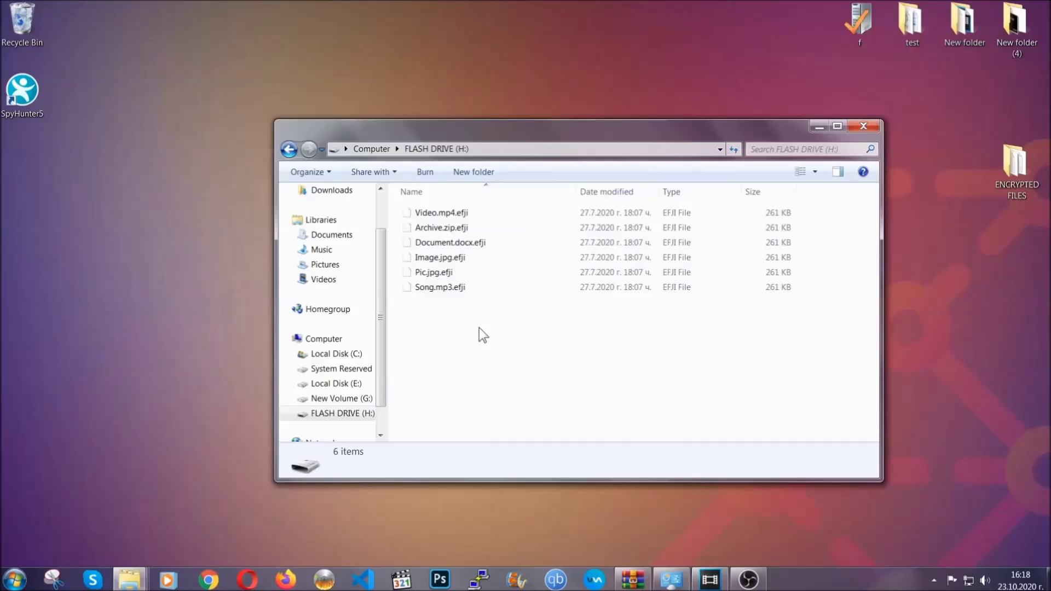
left_click(868, 126)
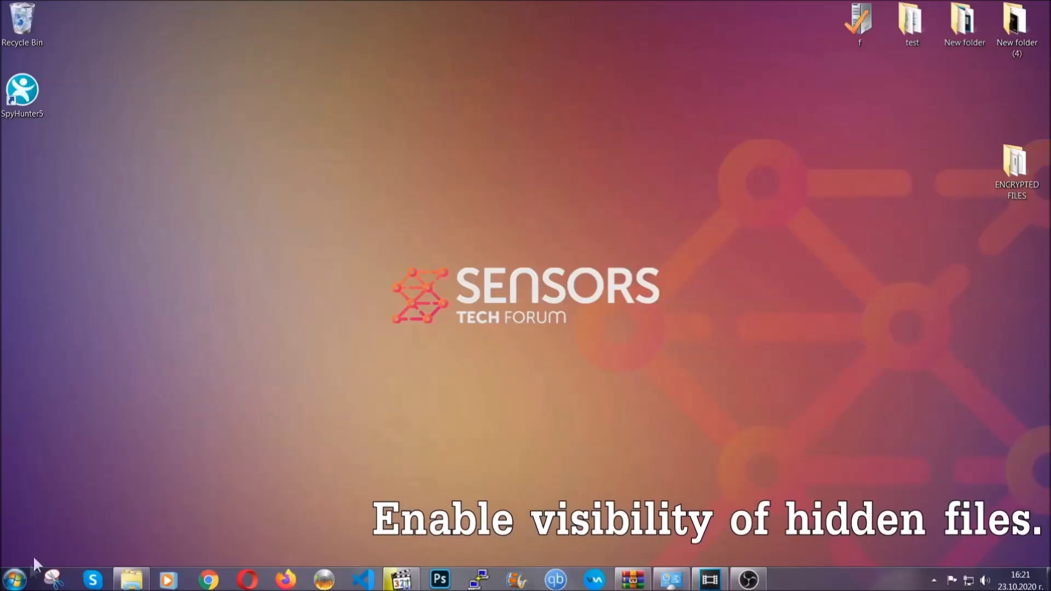
Step: Search Start for 'show hidden files and folders' and enable Show hidden files, folders, and drives
left_click(15, 579)
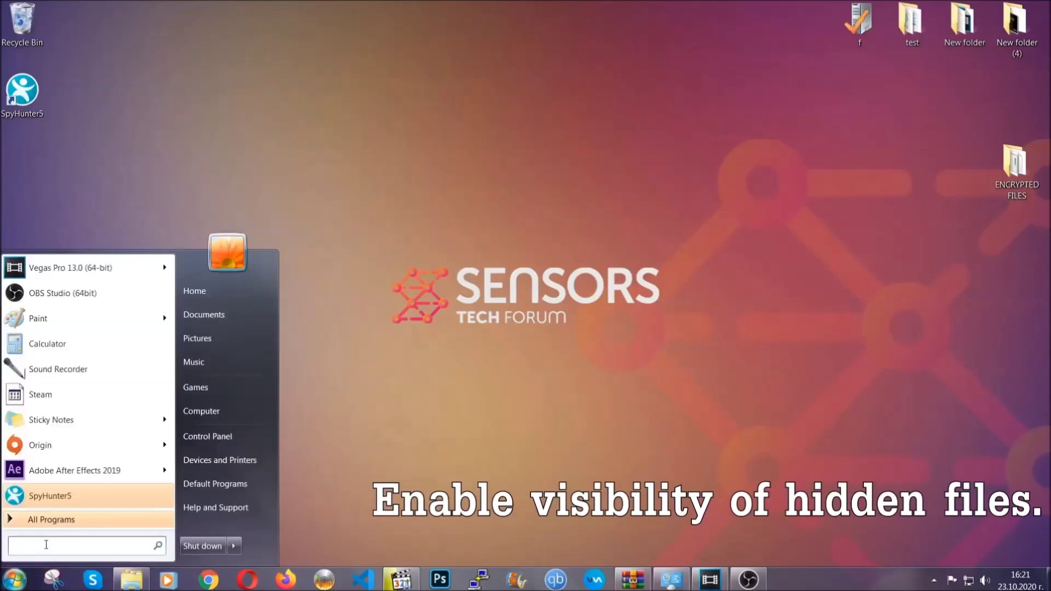
type("showh")
key("BackSpace")
type("hidden fi")
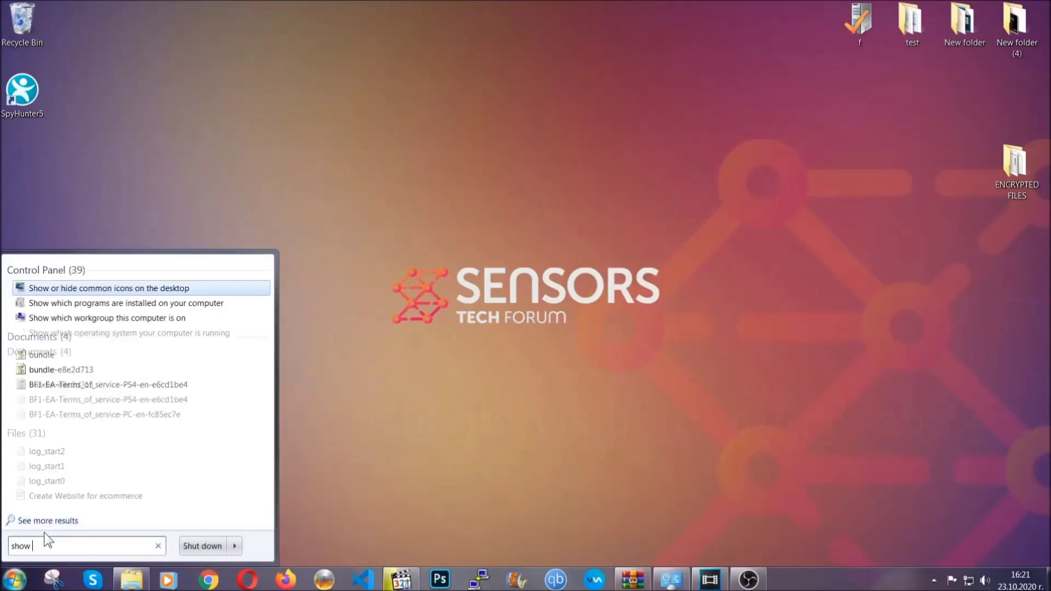
type("les and folders")
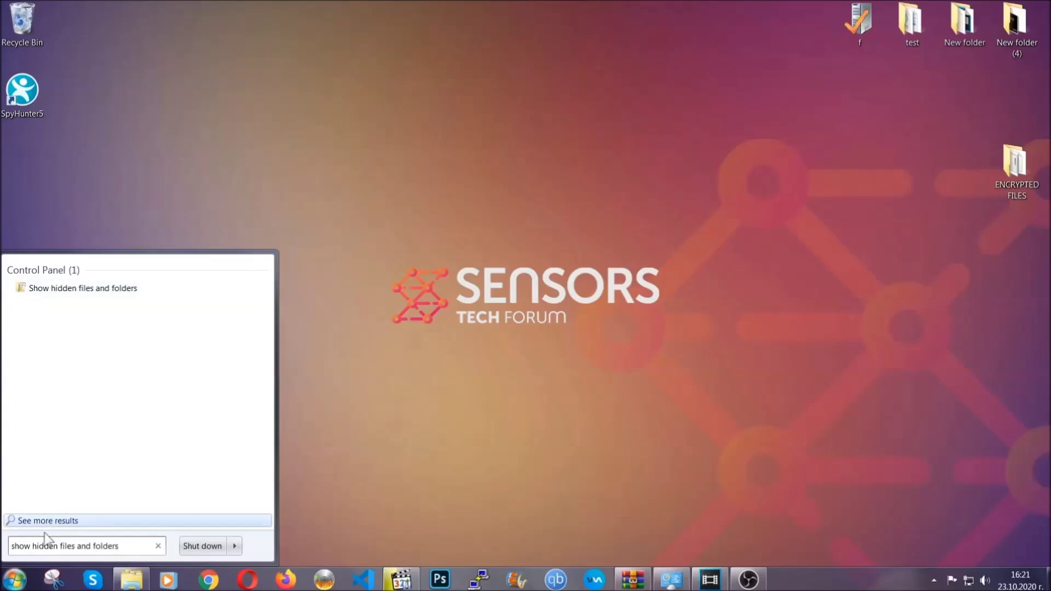
left_click(124, 291)
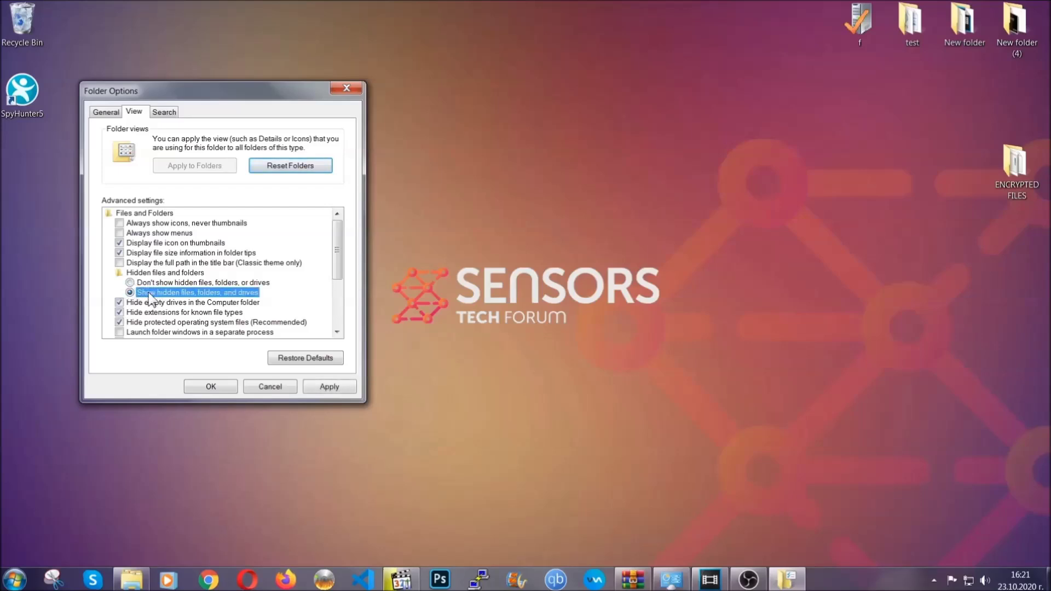
left_click(325, 390)
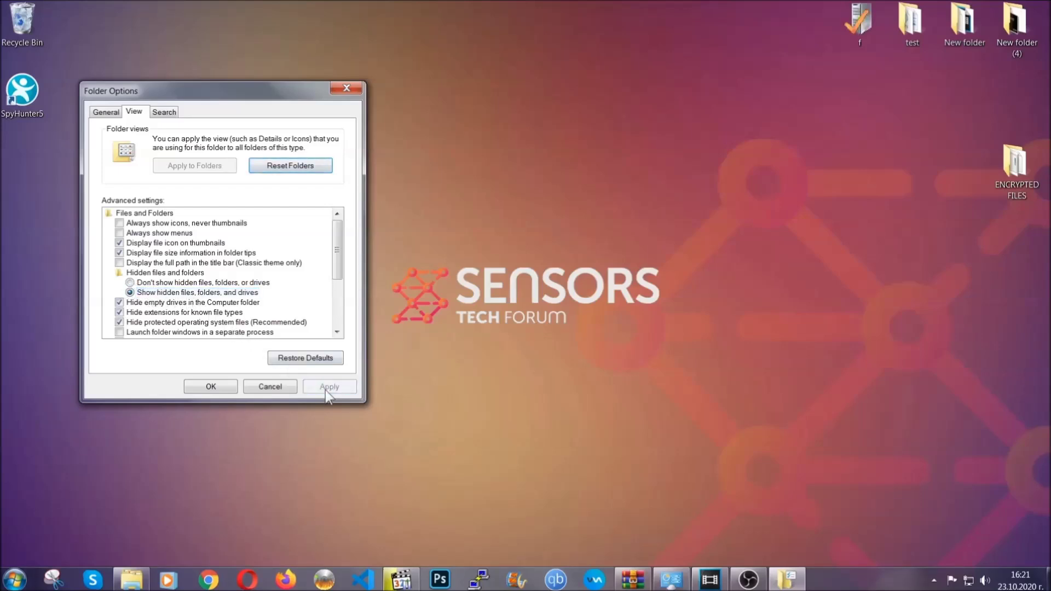
left_click(209, 387)
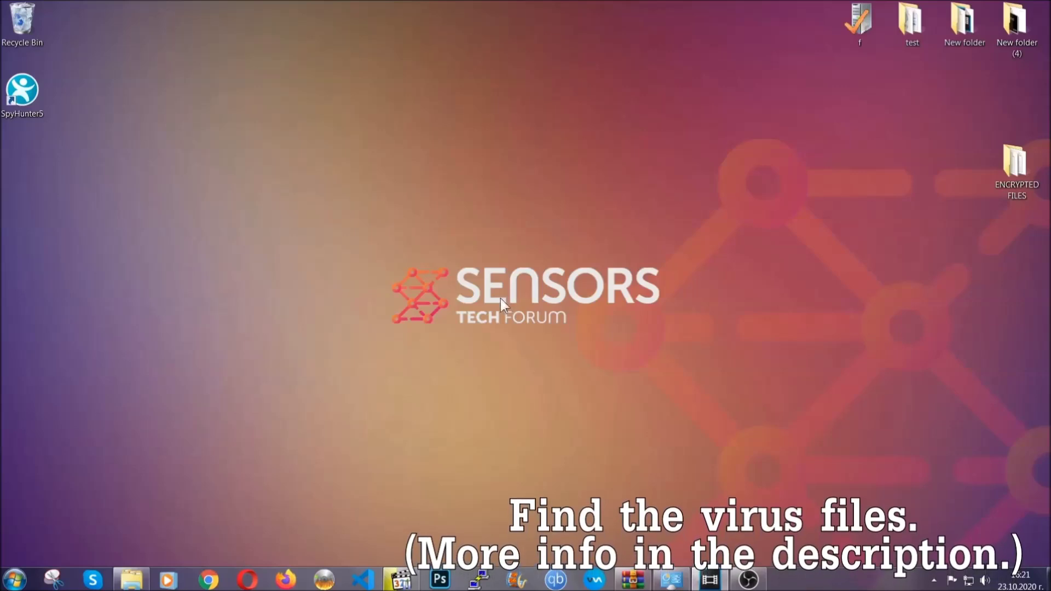
Step: Search the whole Computer for the Example Virus executable with a fileextension:exe query
left_click(14, 579)
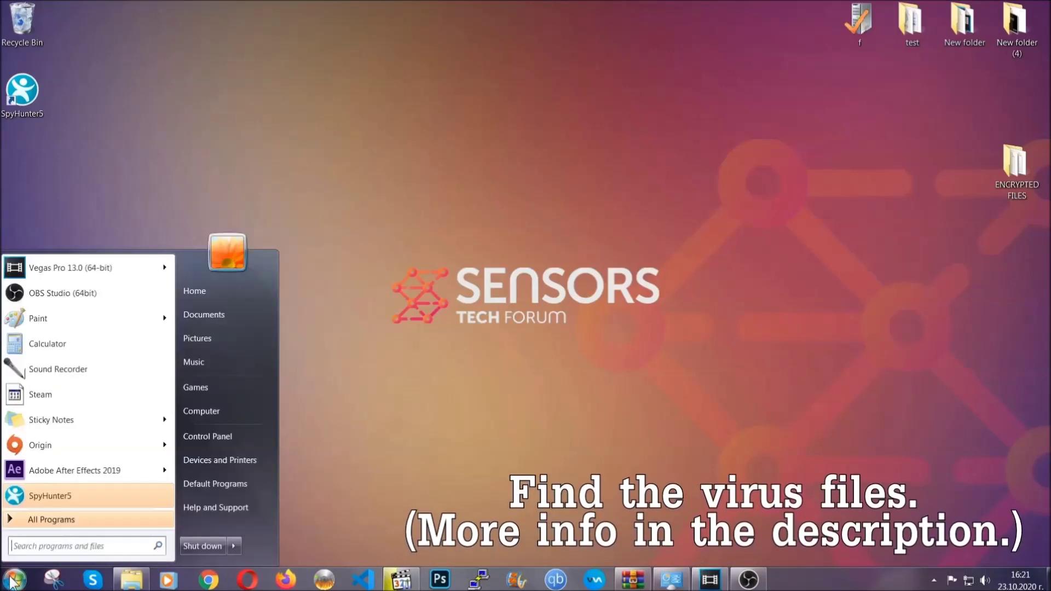
left_click(216, 409)
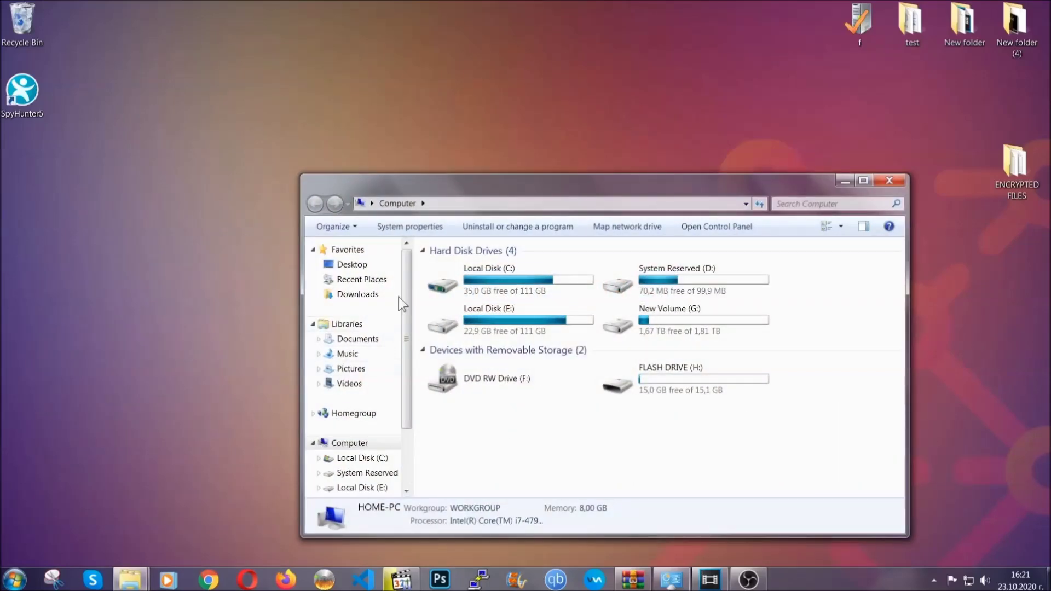
left_click_drag(568, 188, 499, 142)
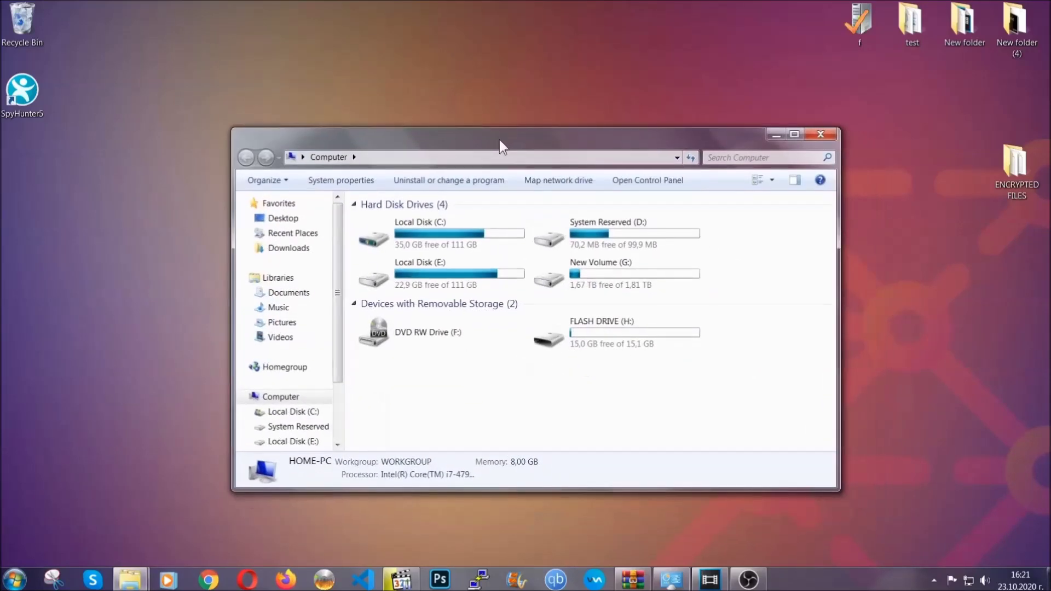
left_click(717, 157)
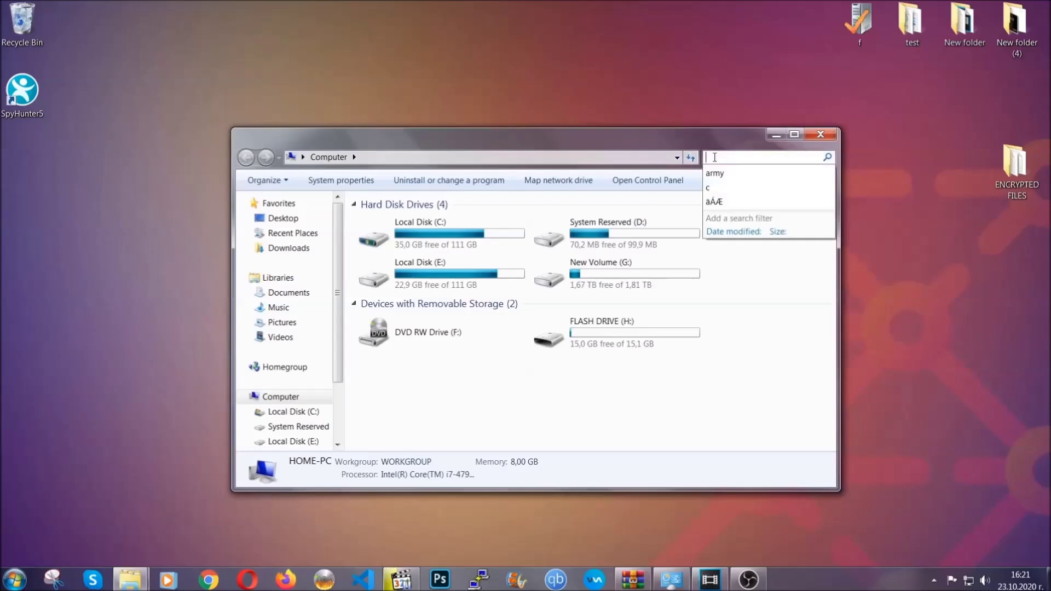
type("fileextension")
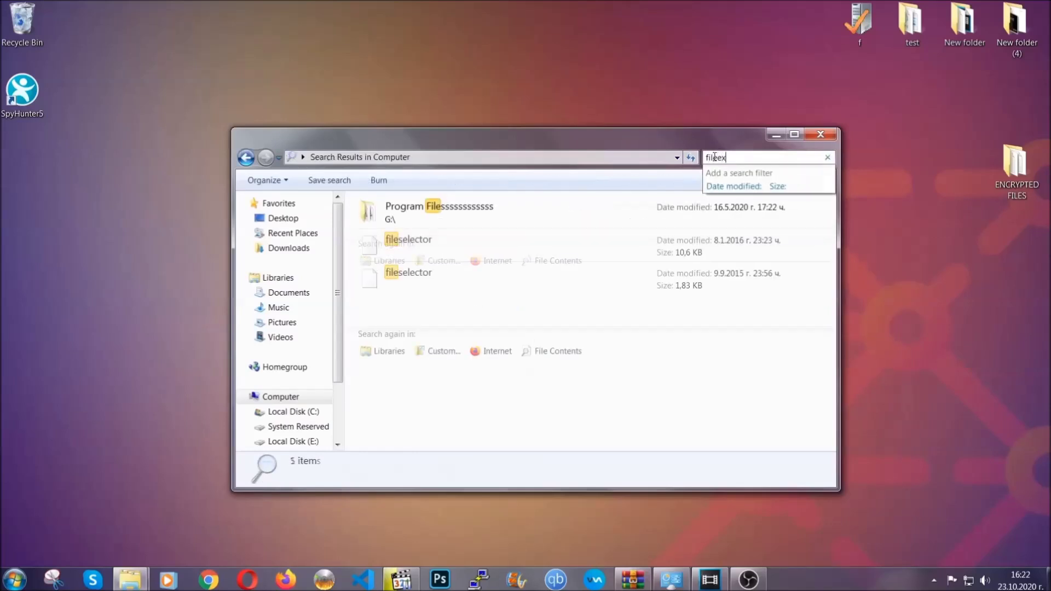
type(":exe Ex")
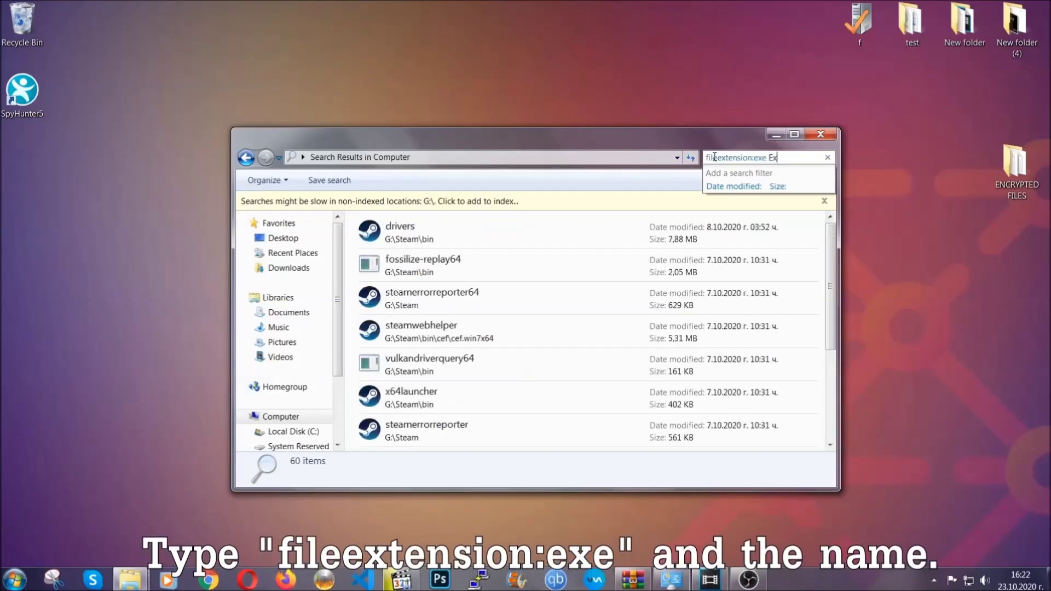
type("ample Virs")
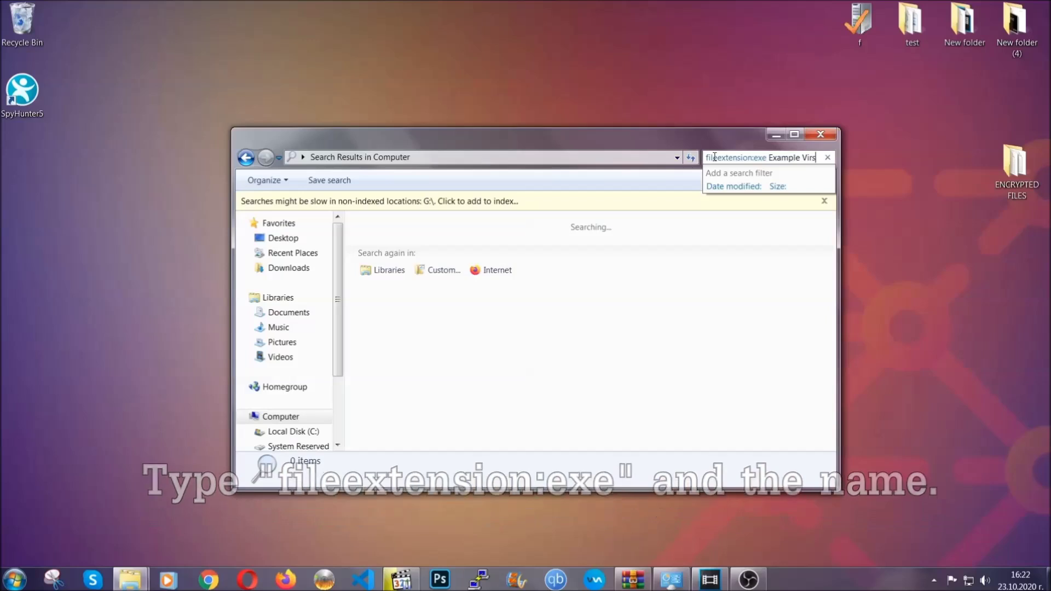
key("BackSpace")
type("us Name")
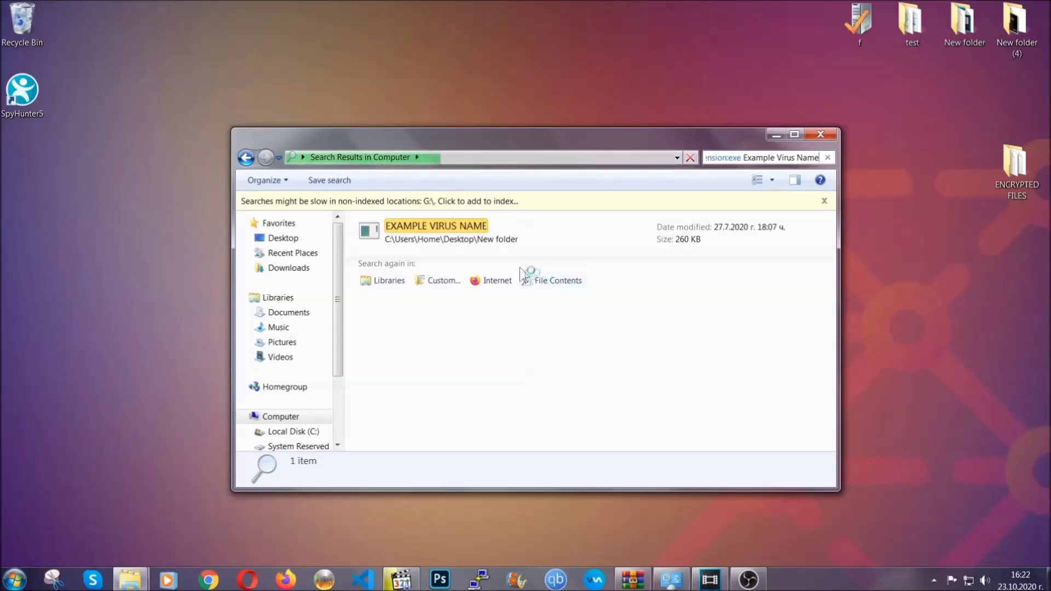
Step: Delete the found EXAMPLE VIRUS NAME file to the Recycle Bin and close the window
left_click(459, 223)
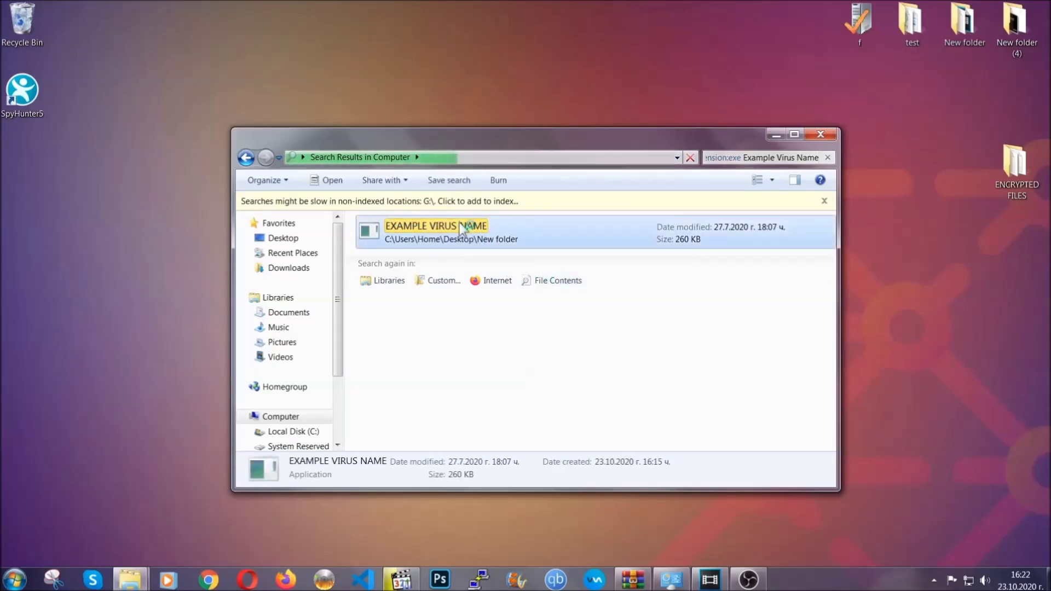
right_click(459, 224)
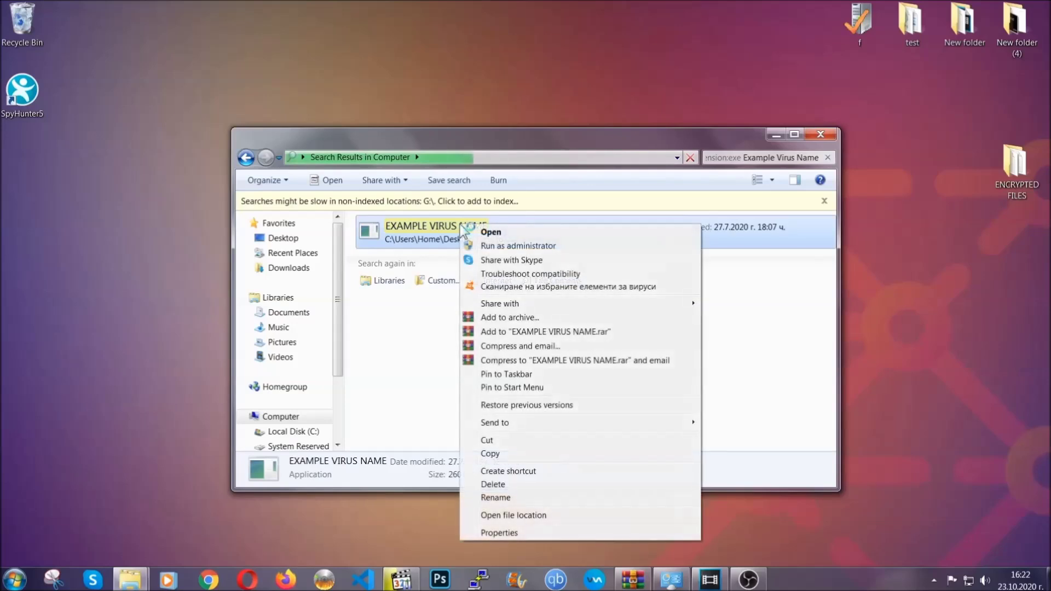
left_click(493, 484)
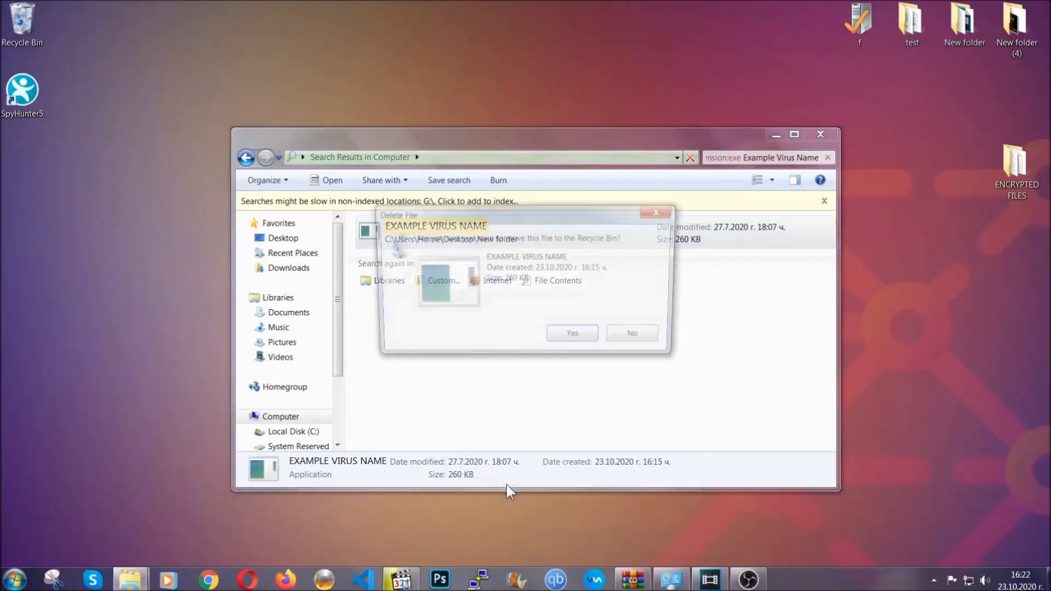
left_click(575, 339)
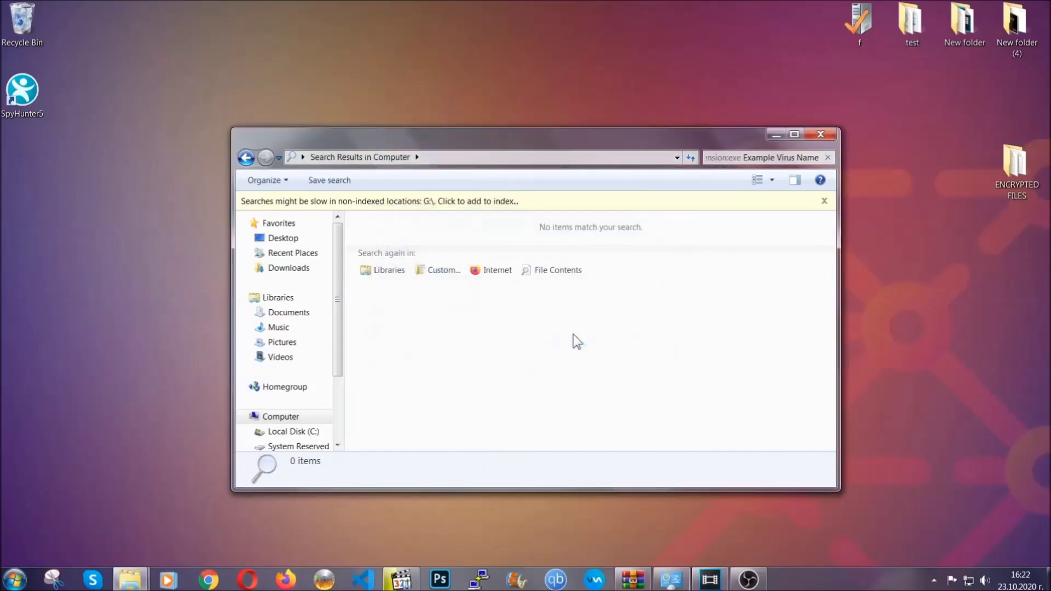
left_click(821, 134)
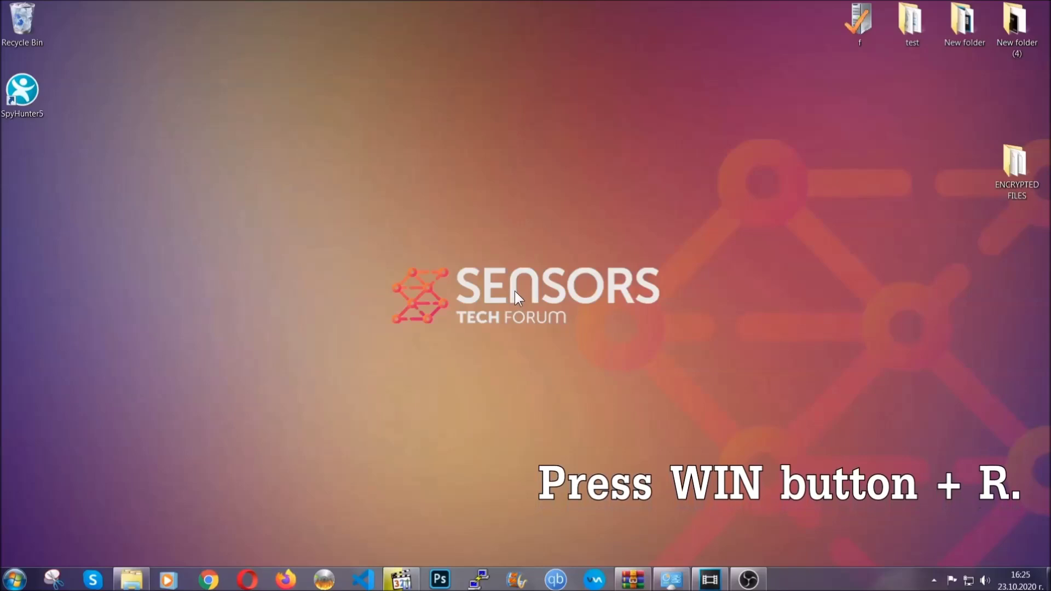
Step: Launch REGEDIT from the Win+R Run dialog
key("super+r")
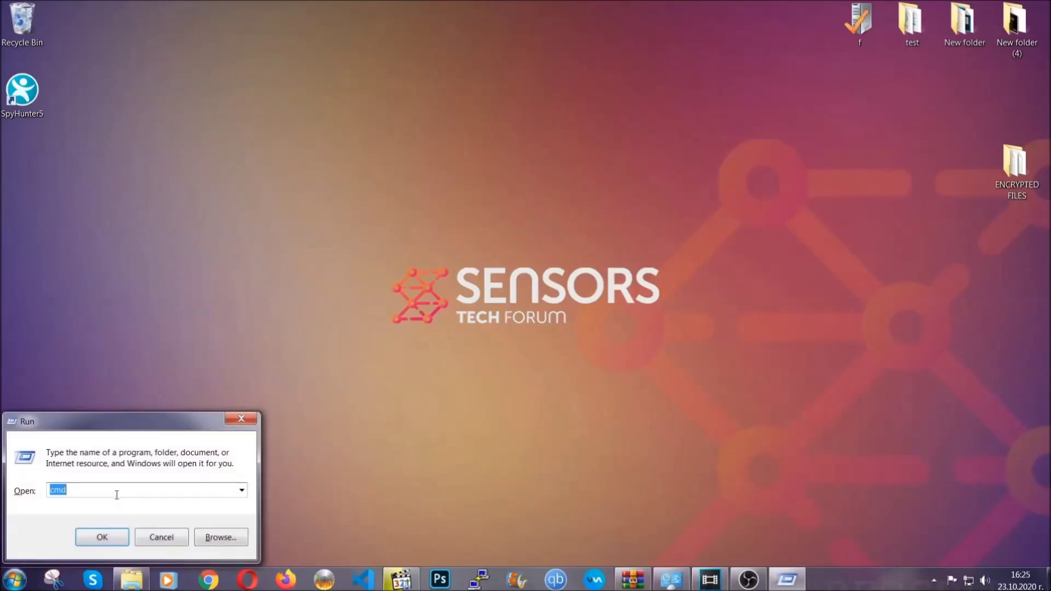
type("REGEDIT")
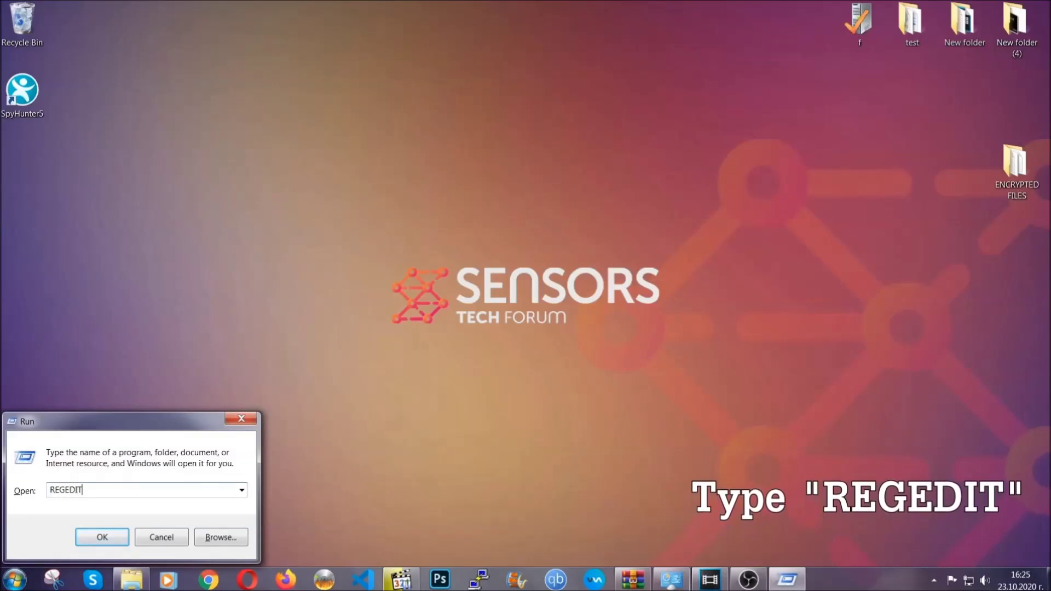
left_click(92, 539)
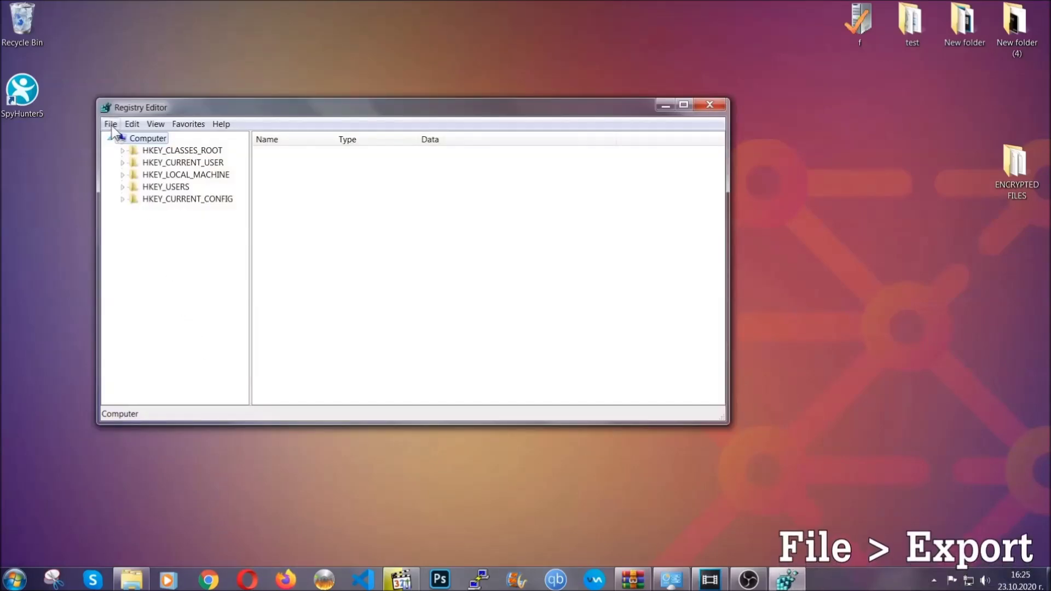
Step: Export the whole registry to the Desktop as BACKUP.reg
left_click(112, 124)
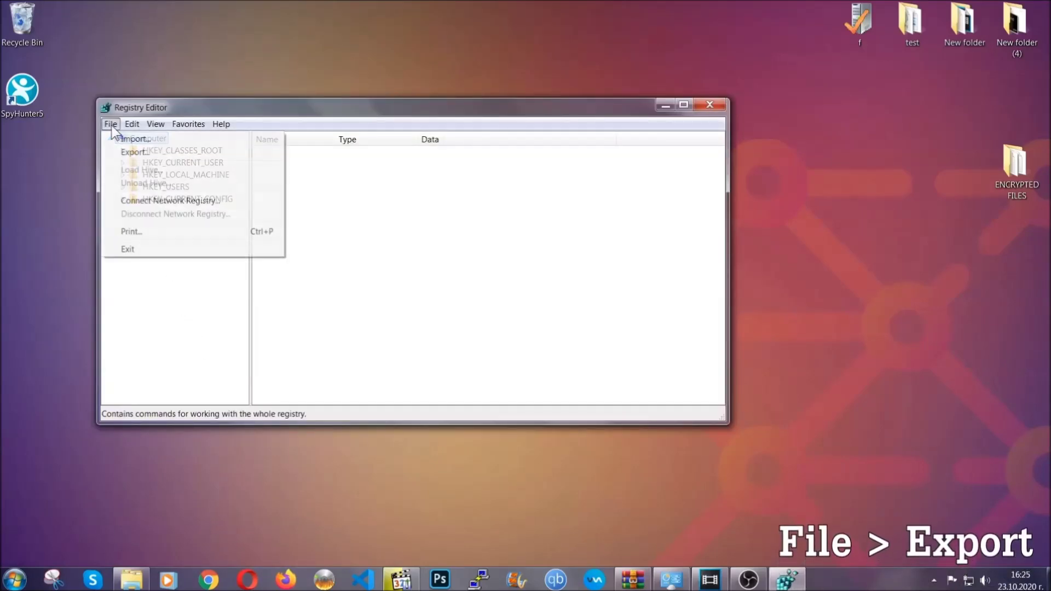
left_click(137, 152)
left_click(136, 232)
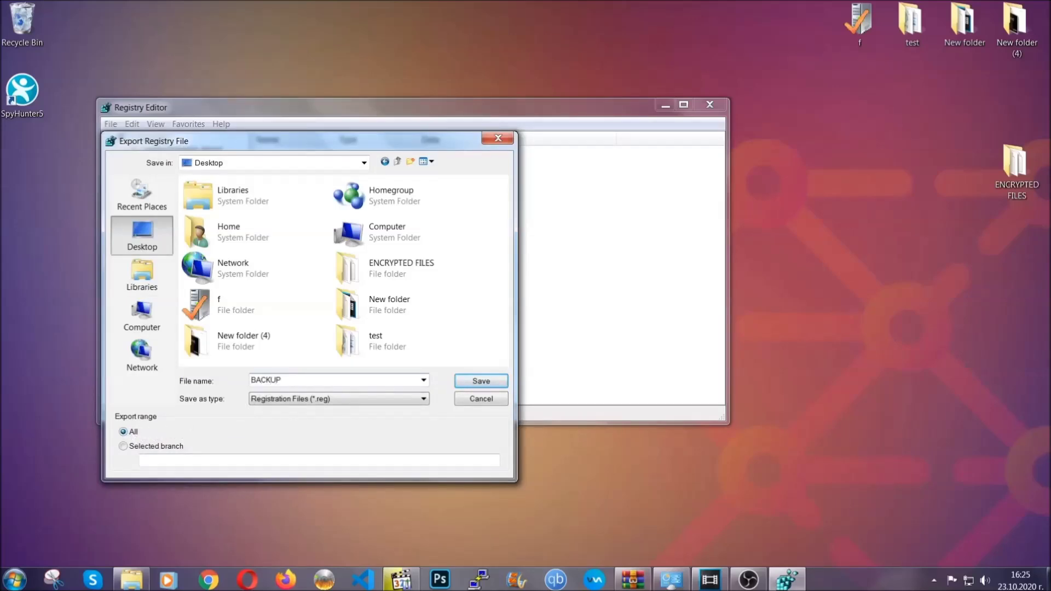
left_click(474, 382)
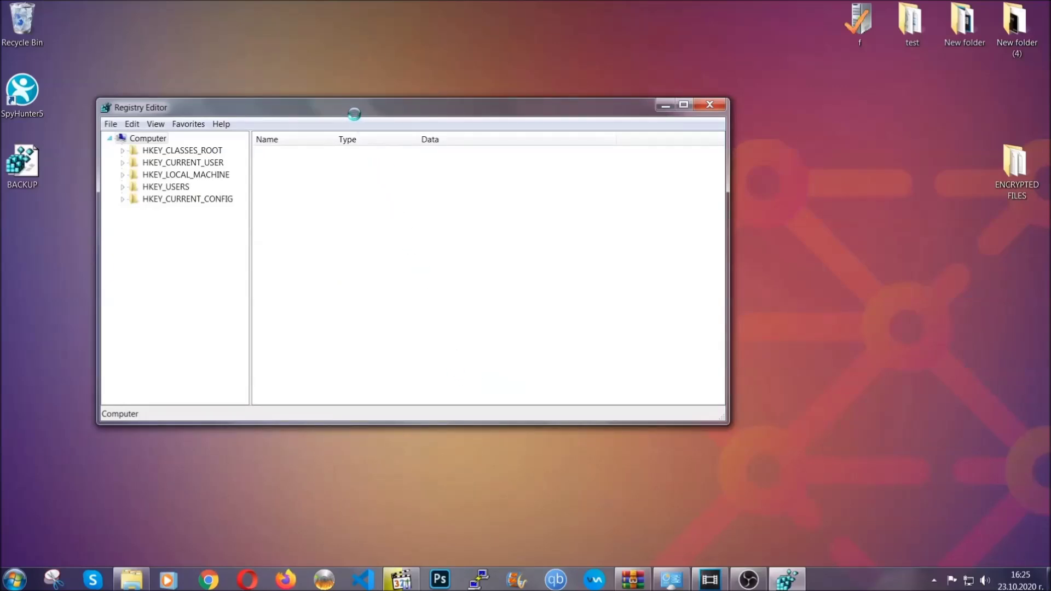
left_click_drag(355, 115, 459, 148)
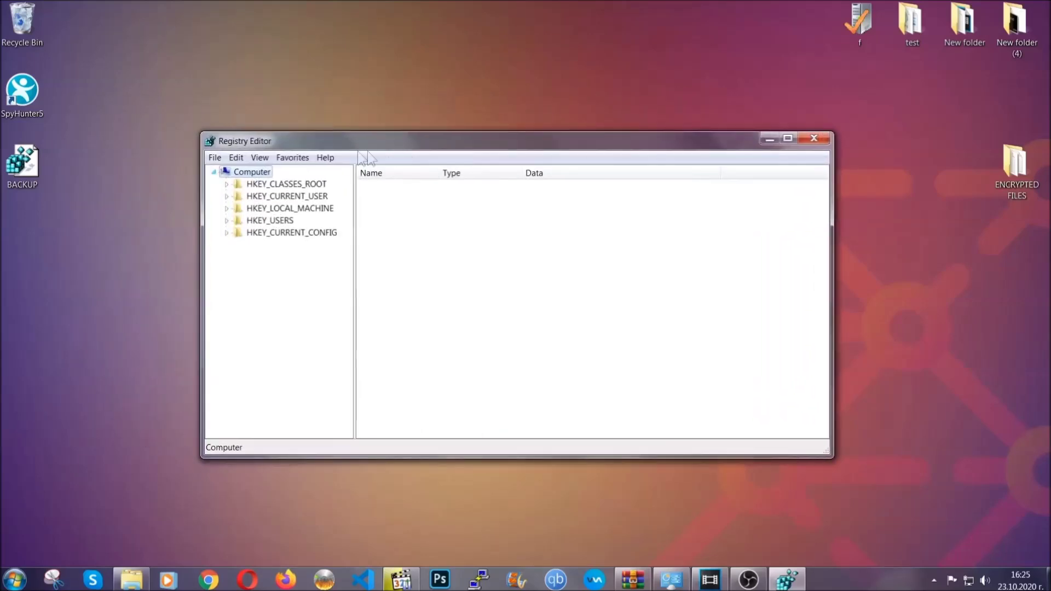
Step: Find the RunOnce key under HKEY_CURRENT_USER\Software\Microsoft\Windows\CurrentVersion with a key search
left_click(215, 157)
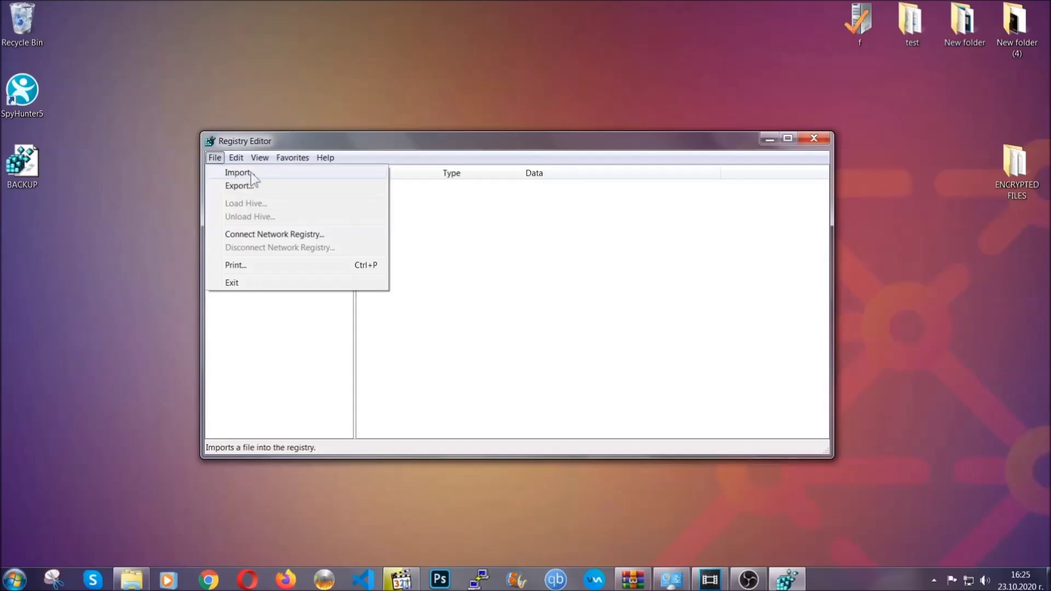
left_click(216, 159)
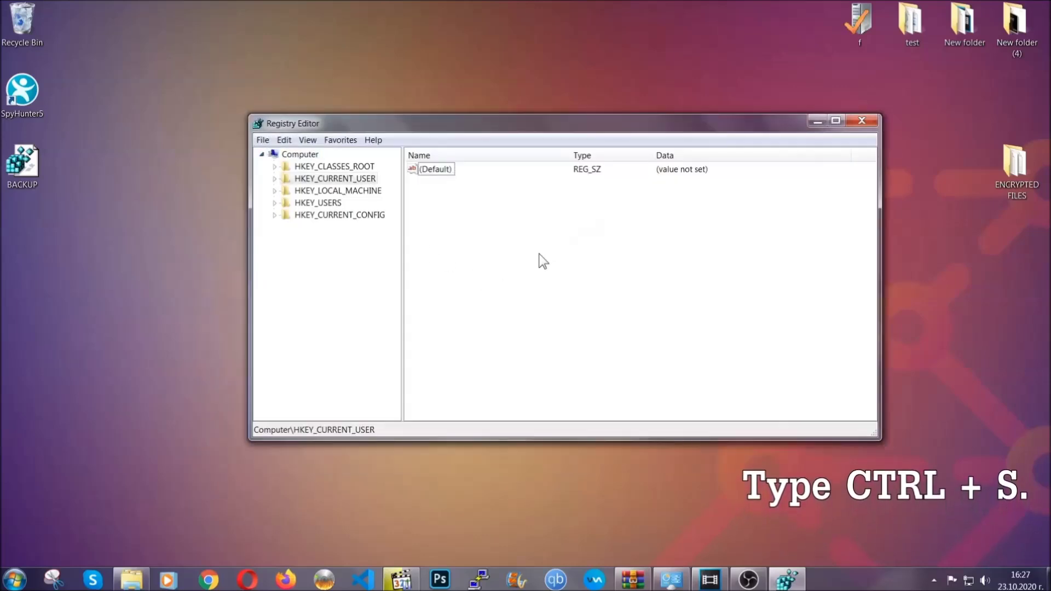
key("ctrl+f")
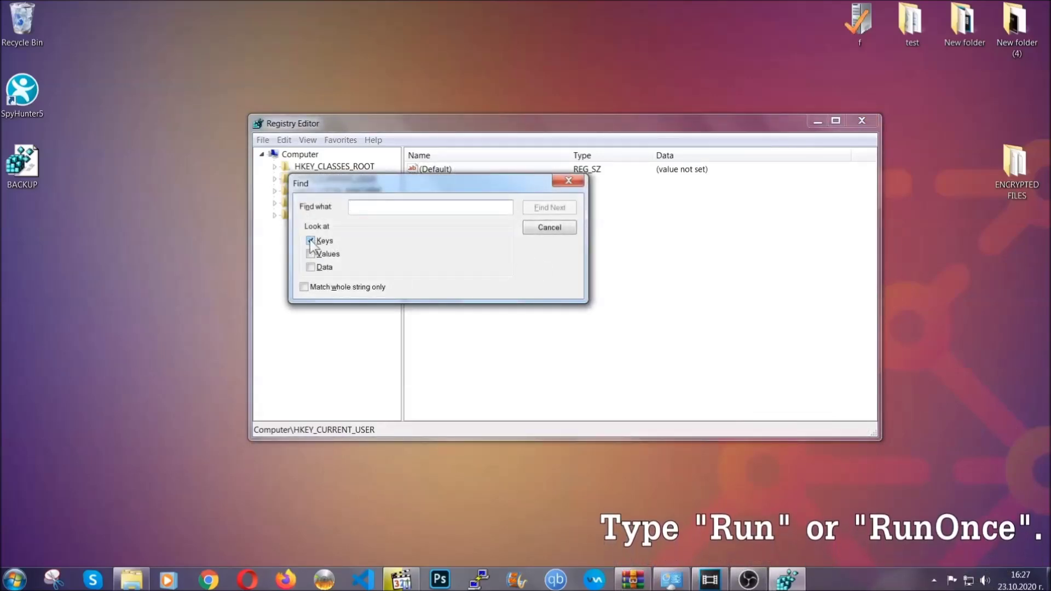
type("R")
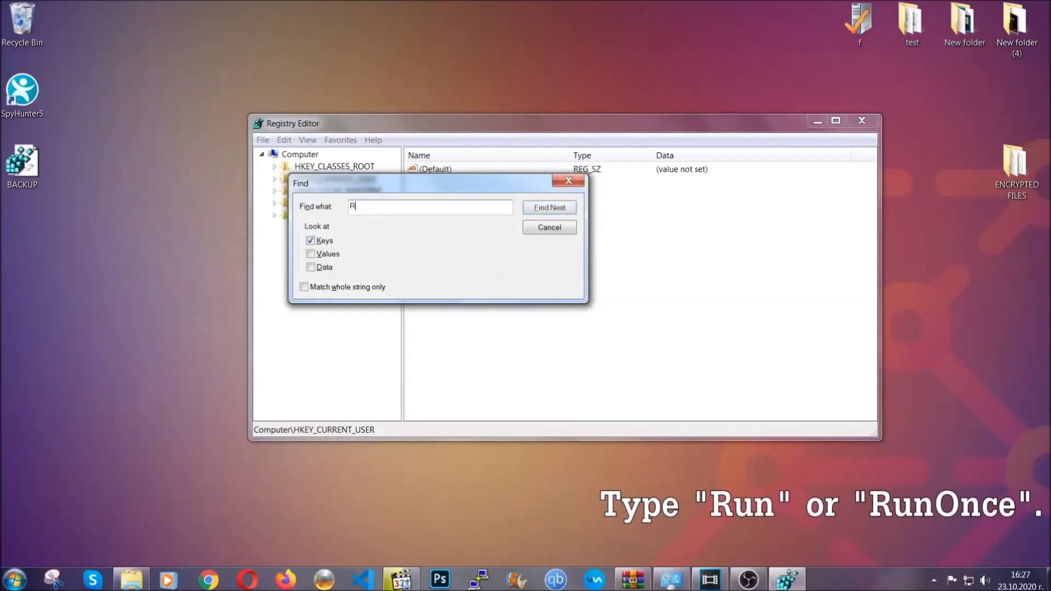
type("unOnce")
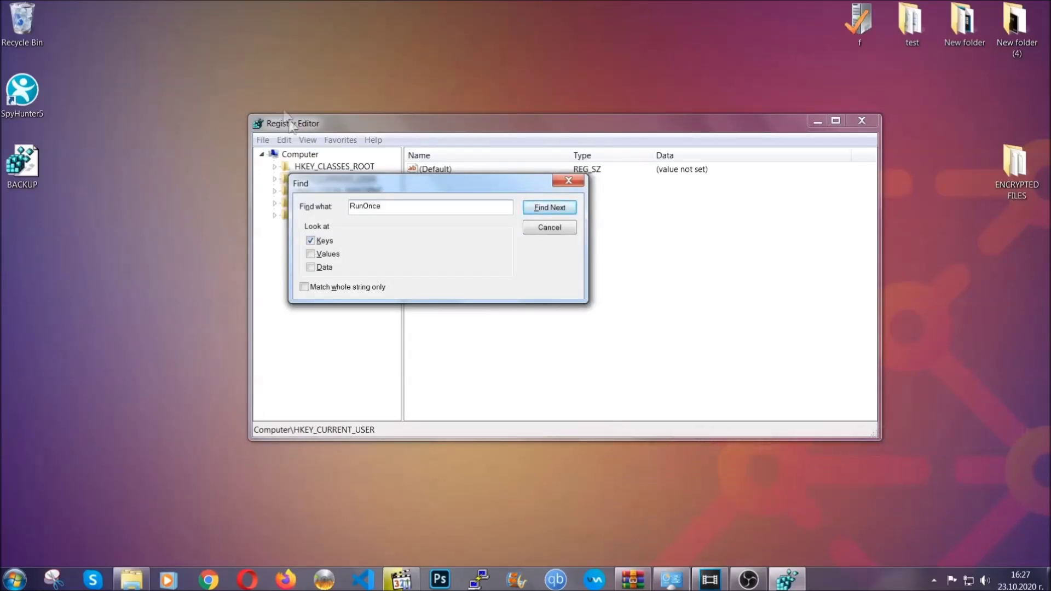
left_click(562, 210)
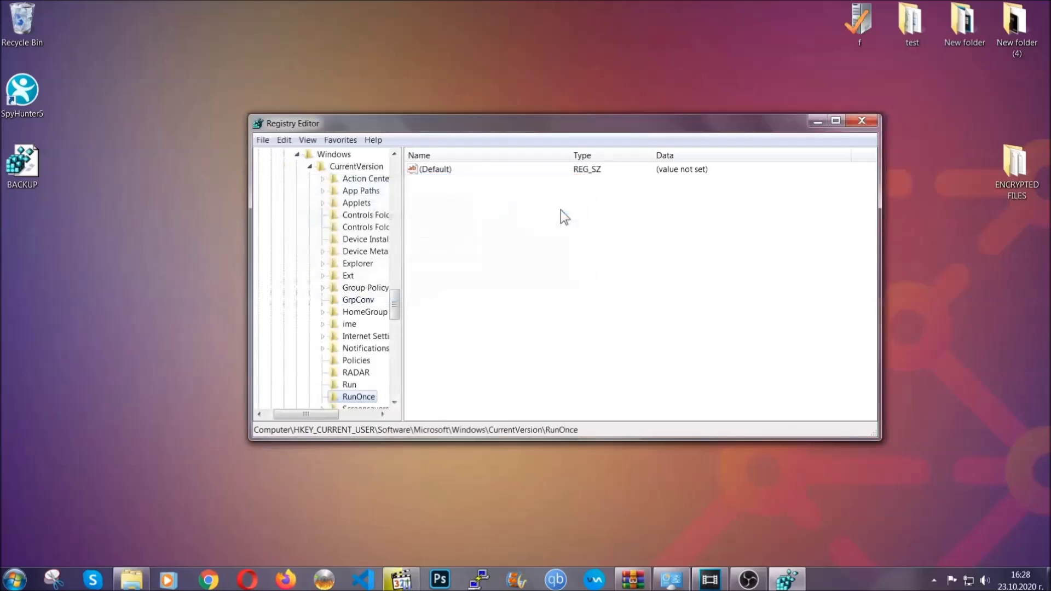
scroll(399, 304, "down", 3)
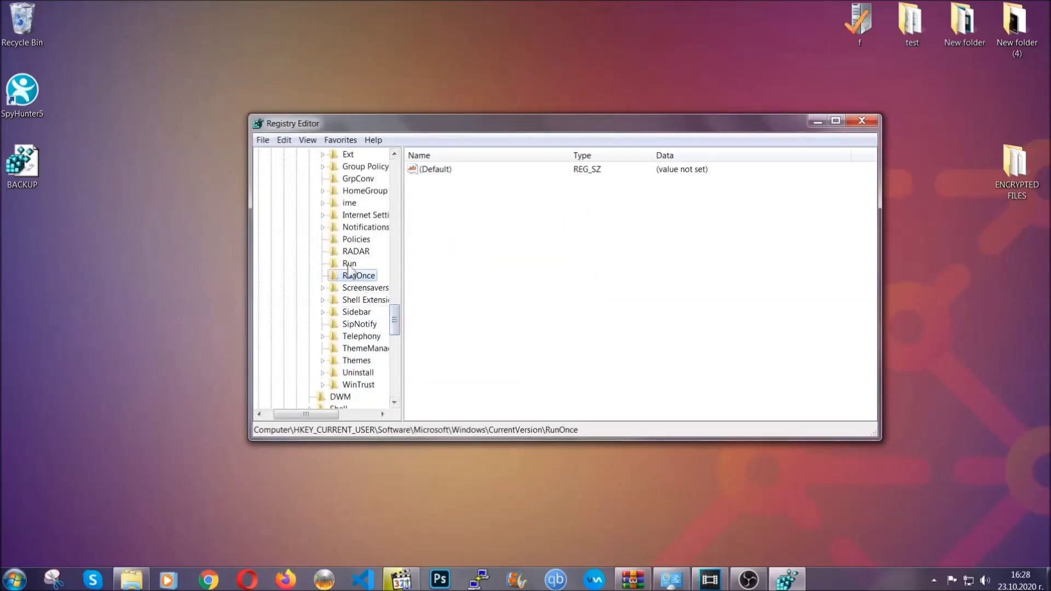
Step: Delete the THE VIRUS value from the Run key and close Registry Editor
left_click(349, 264)
left_click(432, 210)
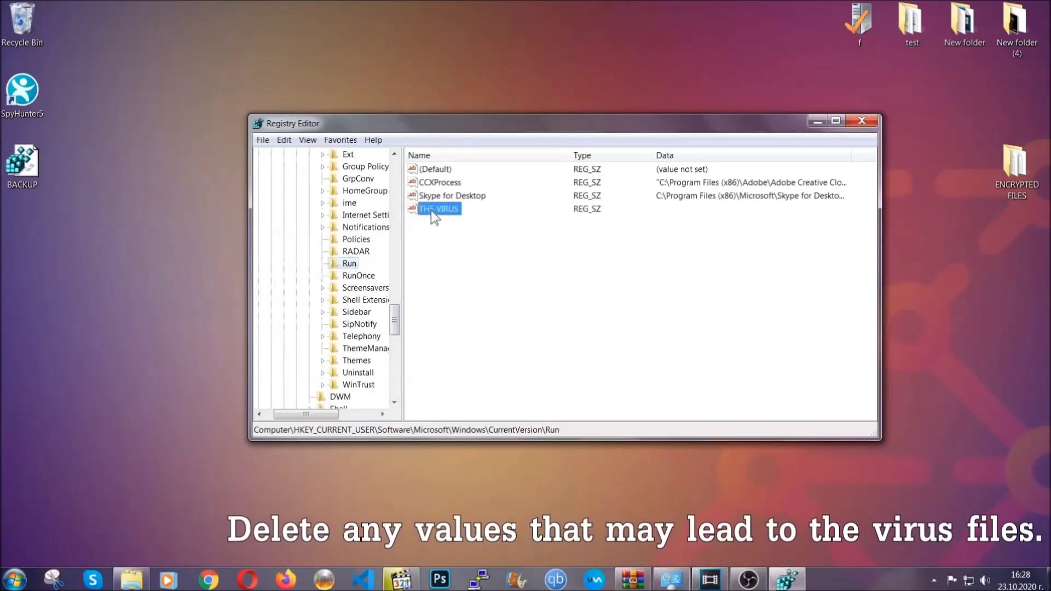
right_click(433, 213)
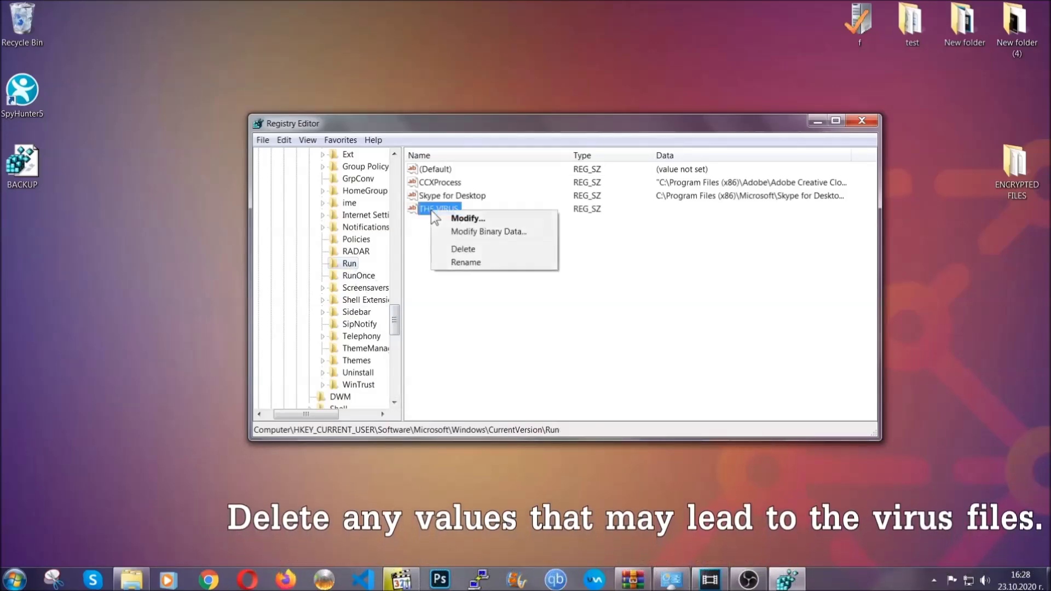
left_click(455, 250)
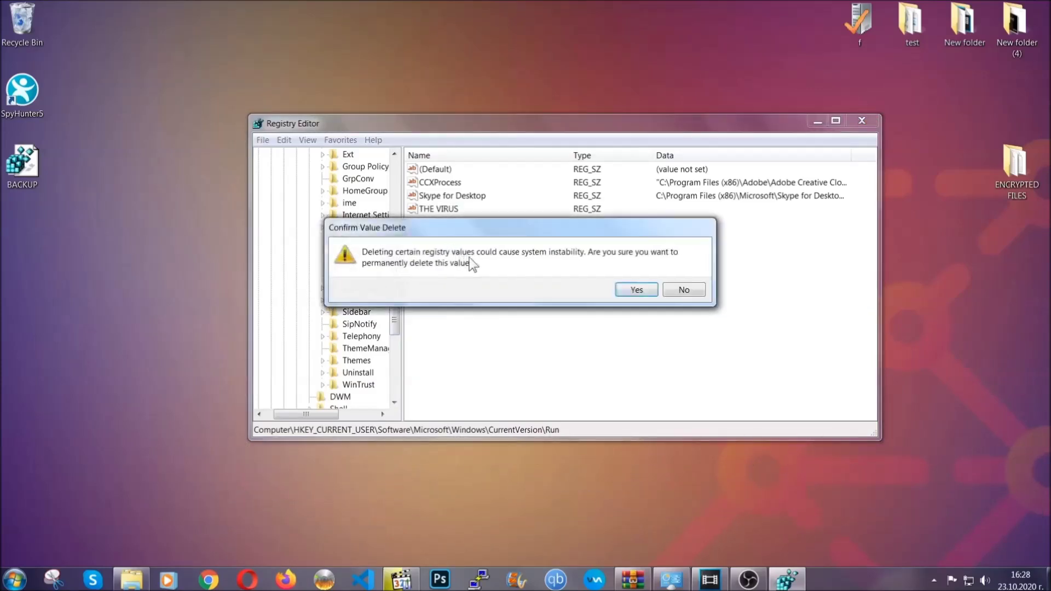
left_click(637, 290)
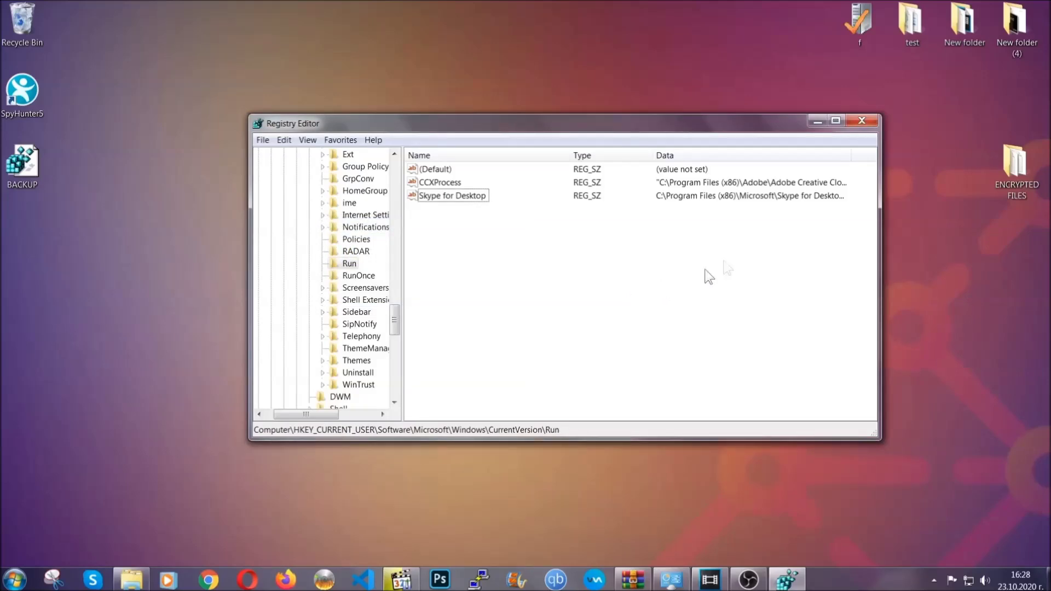
left_click(862, 121)
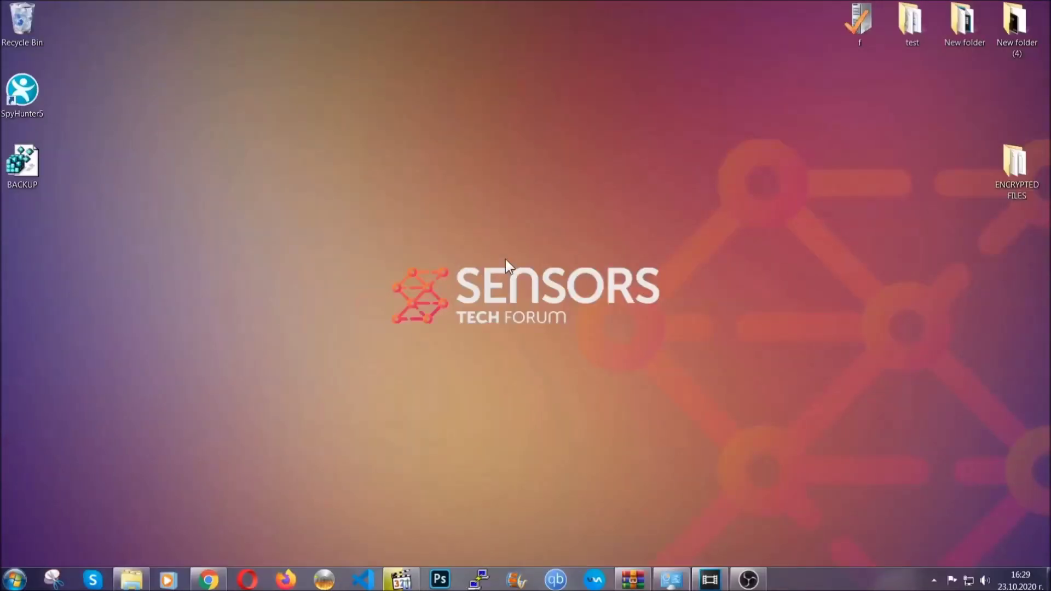
Step: In Chrome, bring up the SensorsTechForum ransomware file-recovery article and scroll to its six restore methods
left_click(208, 581)
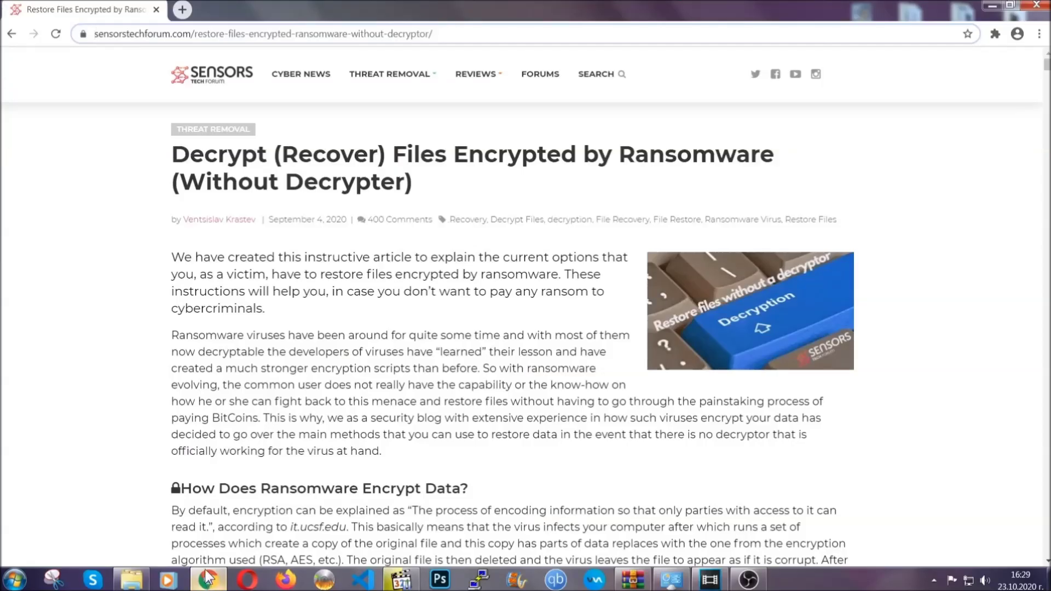
left_click_drag(104, 35, 471, 37)
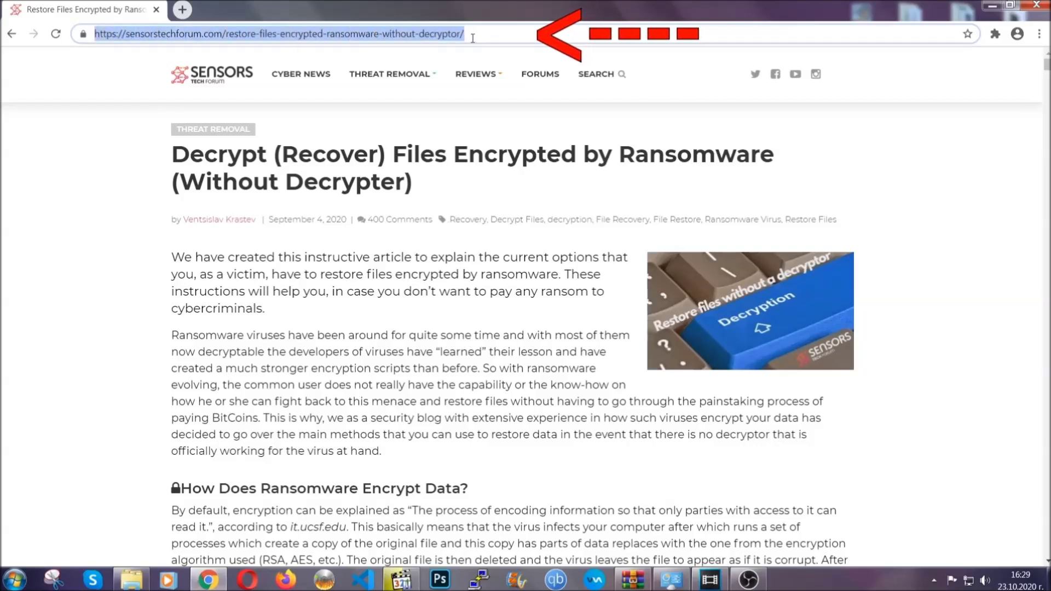
mouse_move(489, 132)
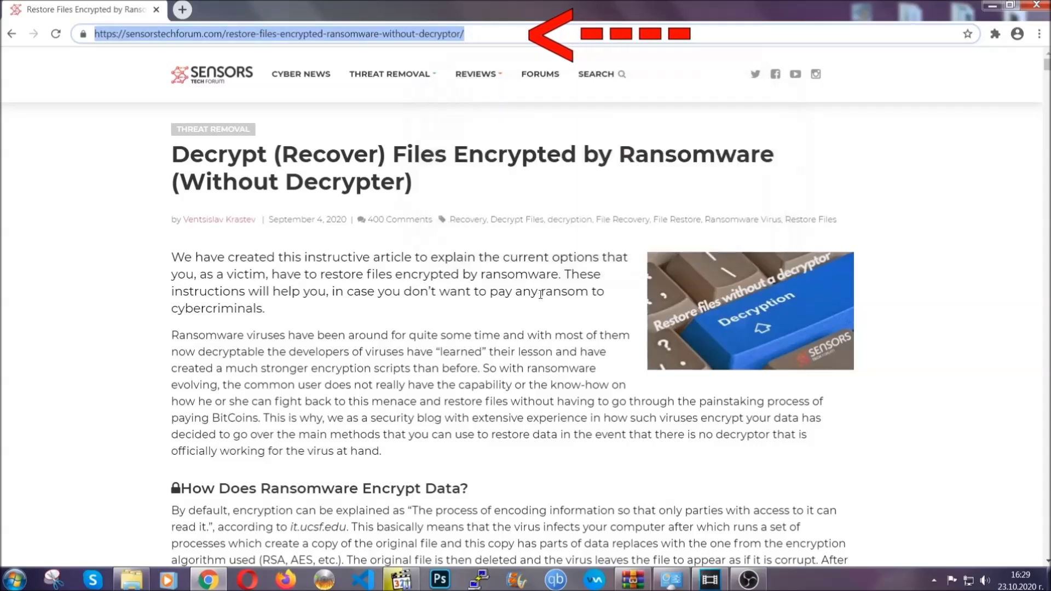
scroll(540, 299, "down", 5)
scroll(541, 299, "down", 7)
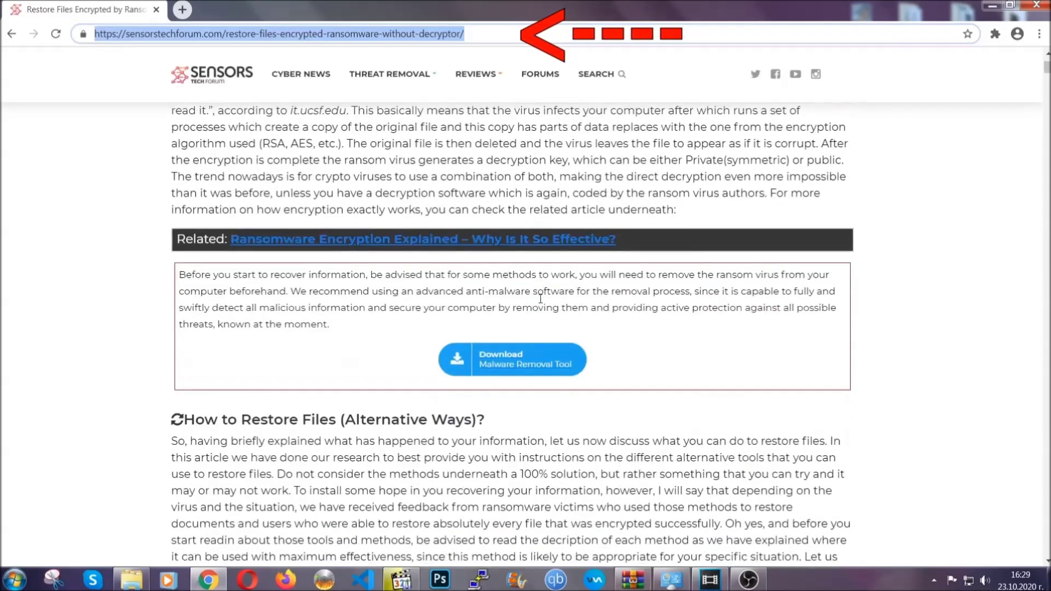
scroll(540, 298, "down", 3)
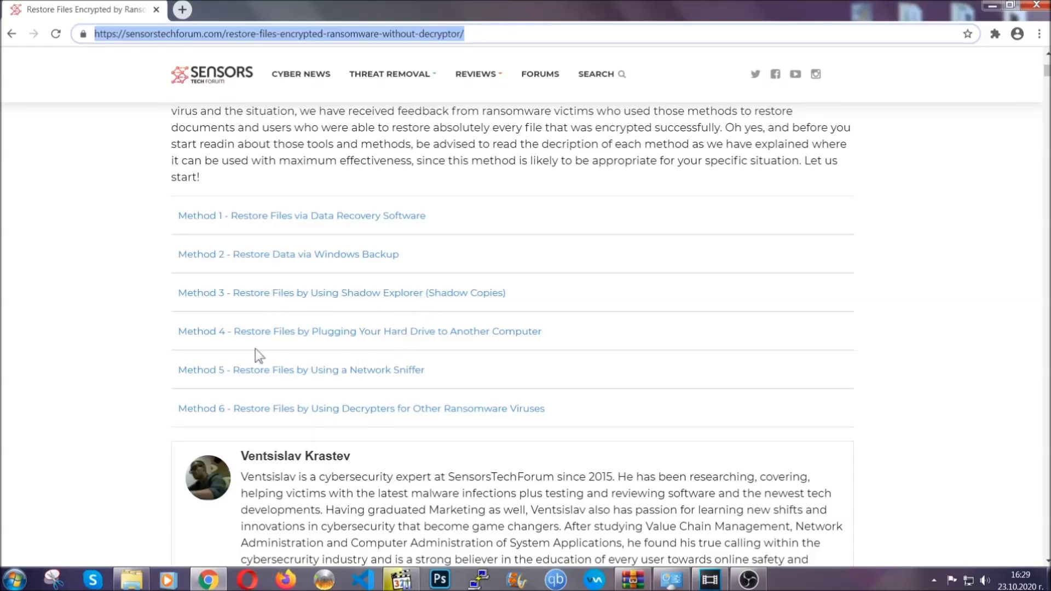
Step: Expand Method 2 (Windows Backup) and review its details table
left_click(328, 254)
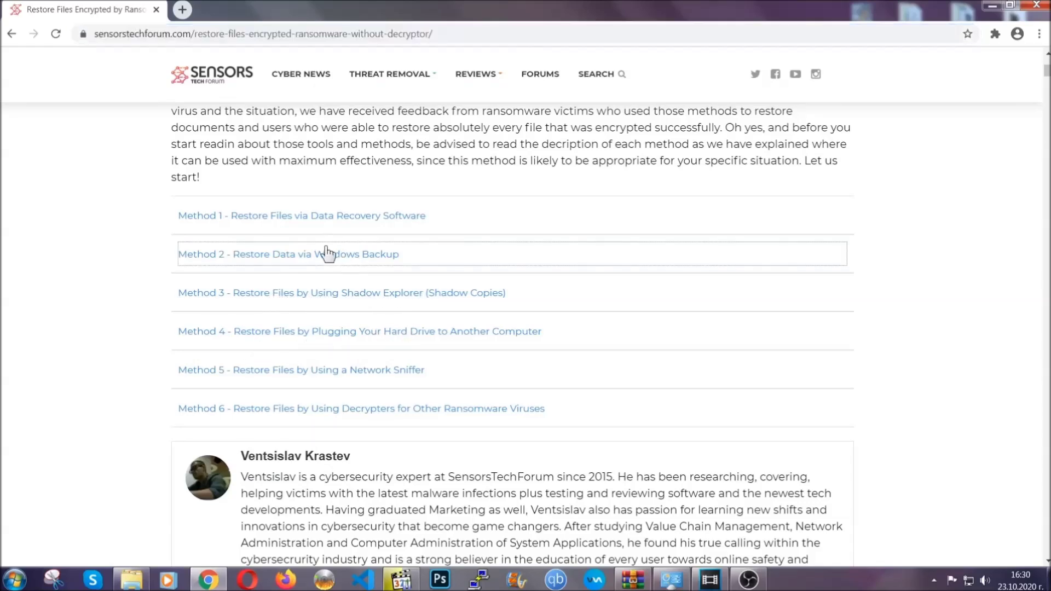
left_click_drag(321, 326, 372, 414)
left_click(372, 412)
scroll(376, 408, "down", 4)
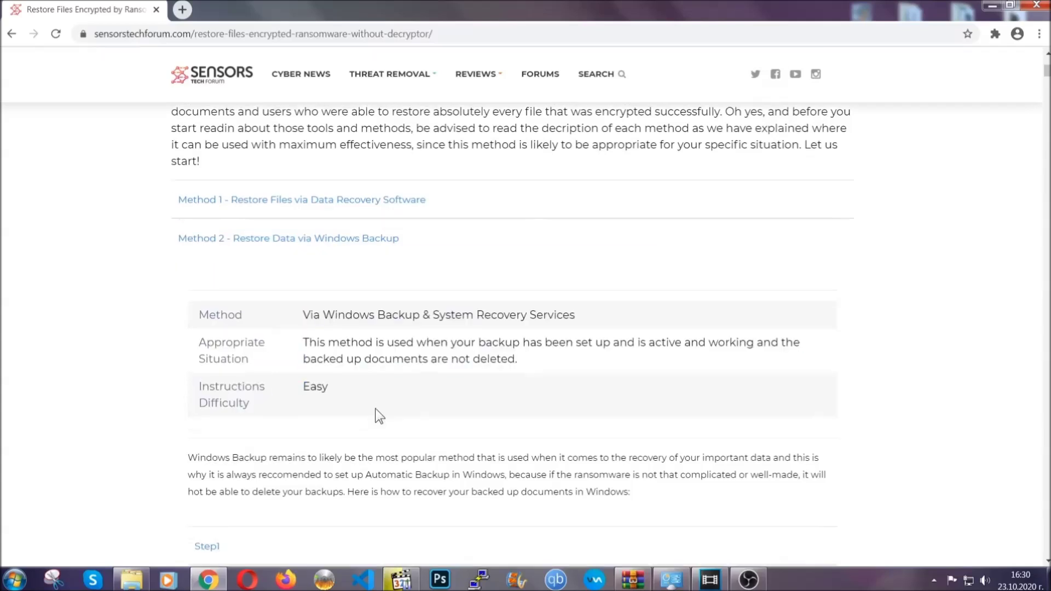
scroll(375, 409, "down", 1)
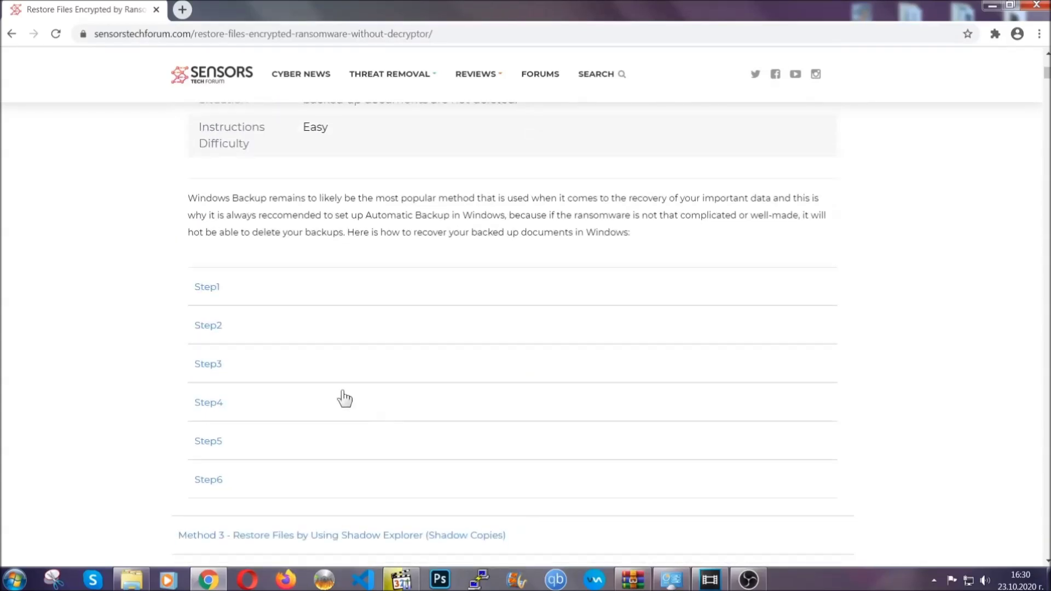
Step: Expand and read the Windows Backup Step1 and Step2 instructions, then minimize Chrome to the desktop
left_click(216, 287)
scroll(492, 342, "down", 5)
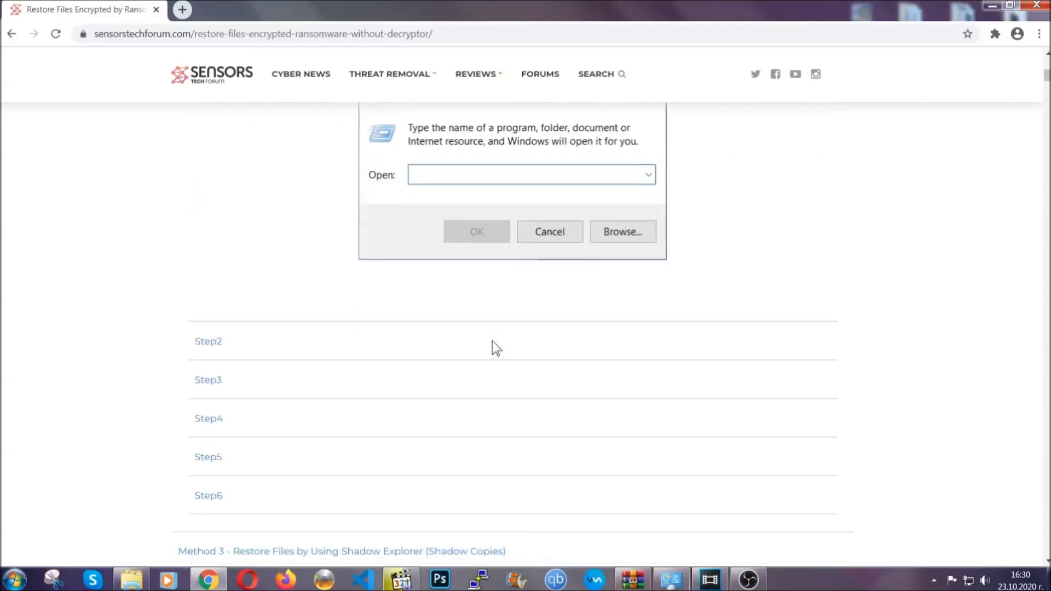
left_click(246, 341)
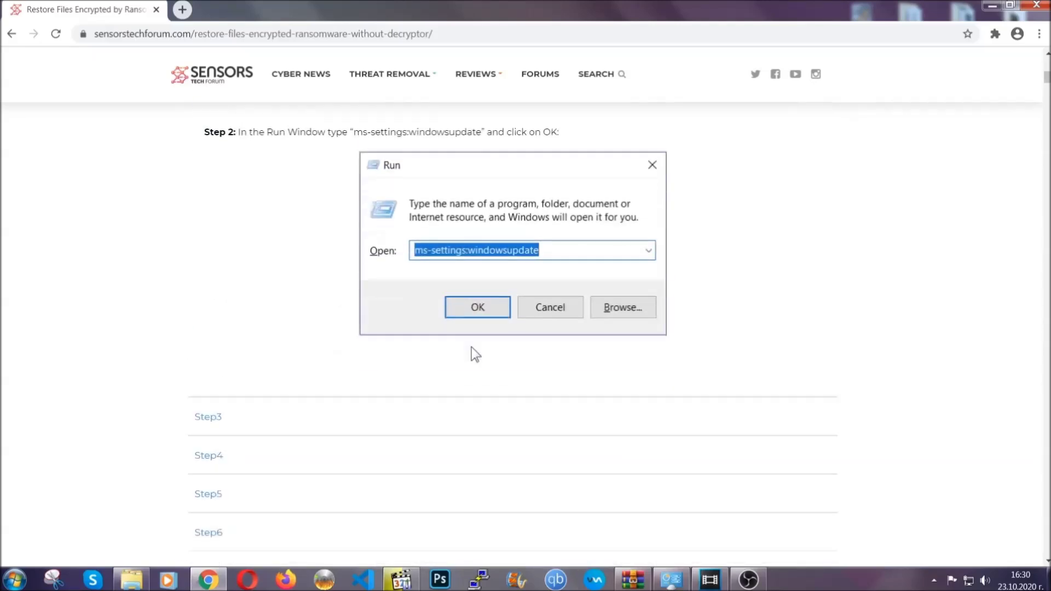
scroll(392, 371, "down", 4)
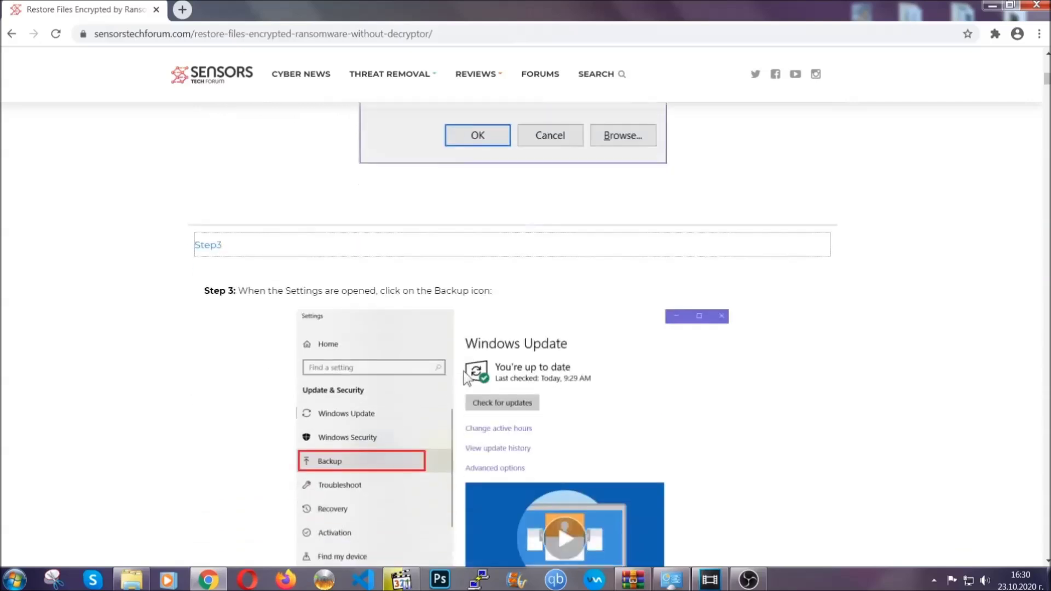
scroll(463, 373, "down", 3)
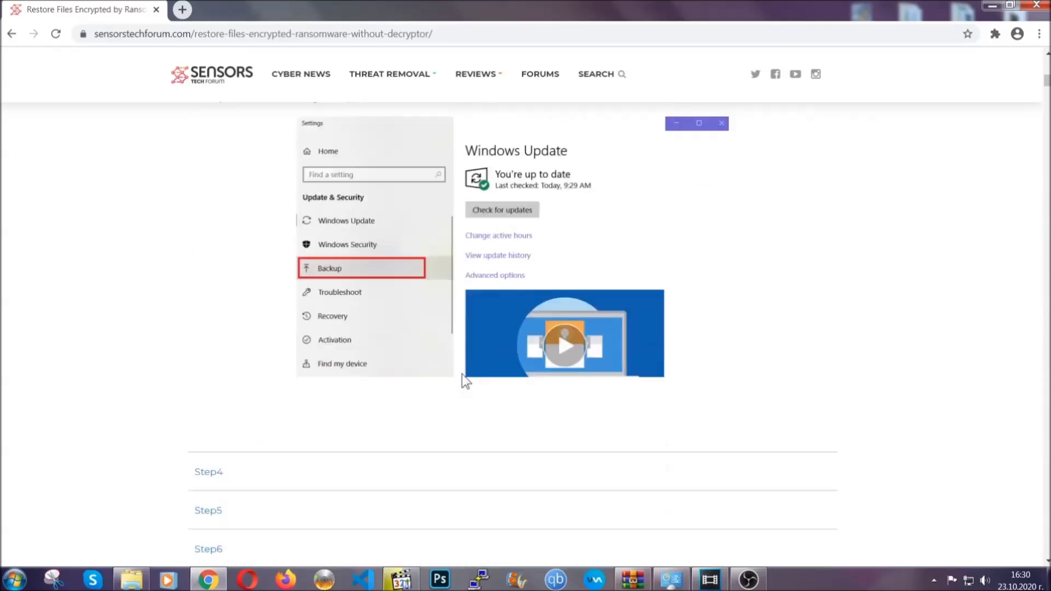
scroll(461, 373, "down", 3)
scroll(461, 376, "down", 7)
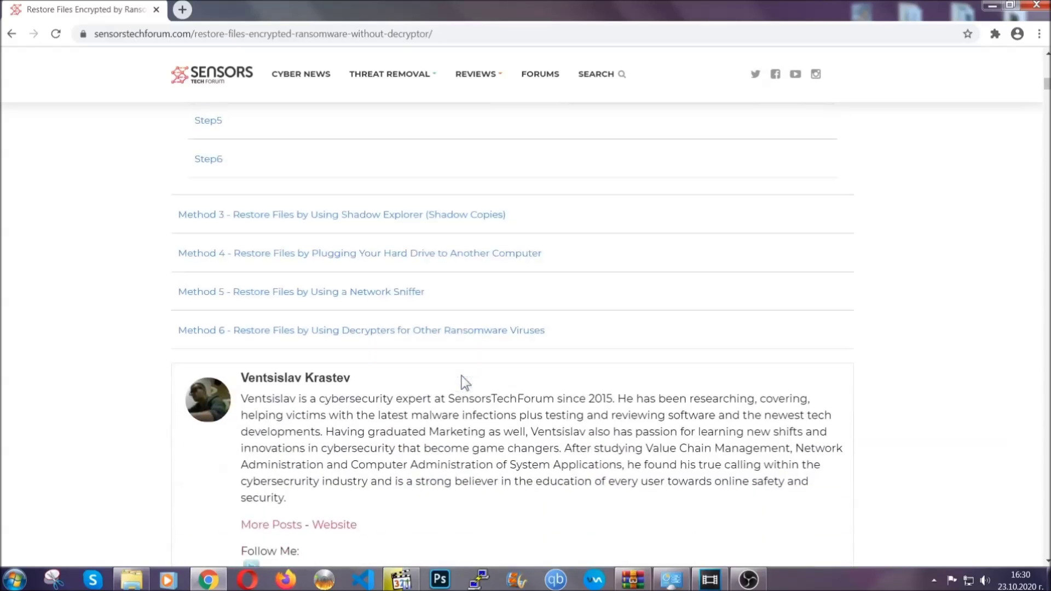
scroll(462, 377, "up", 20)
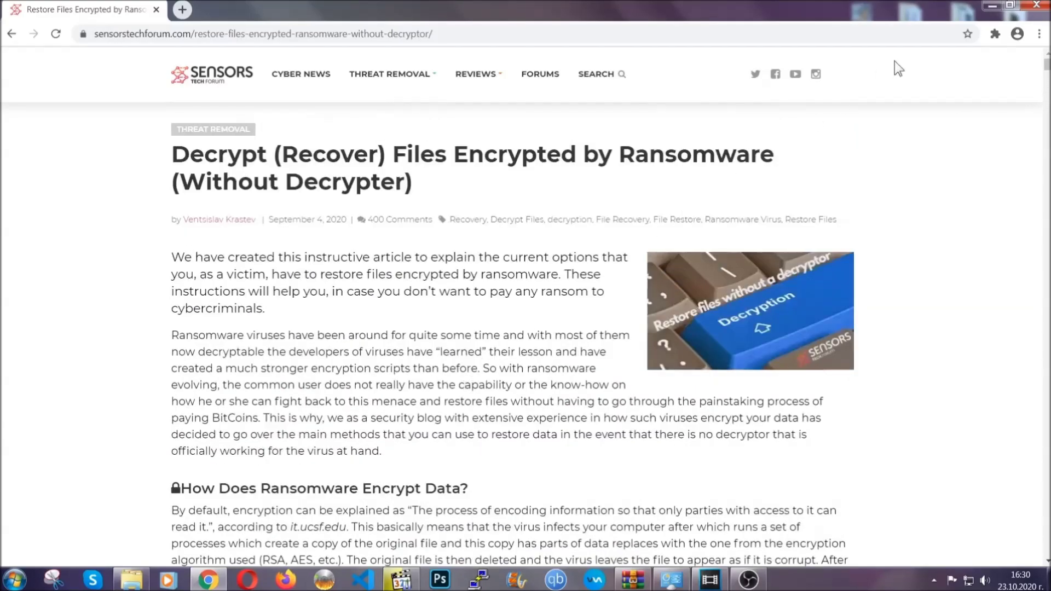
left_click(990, 6)
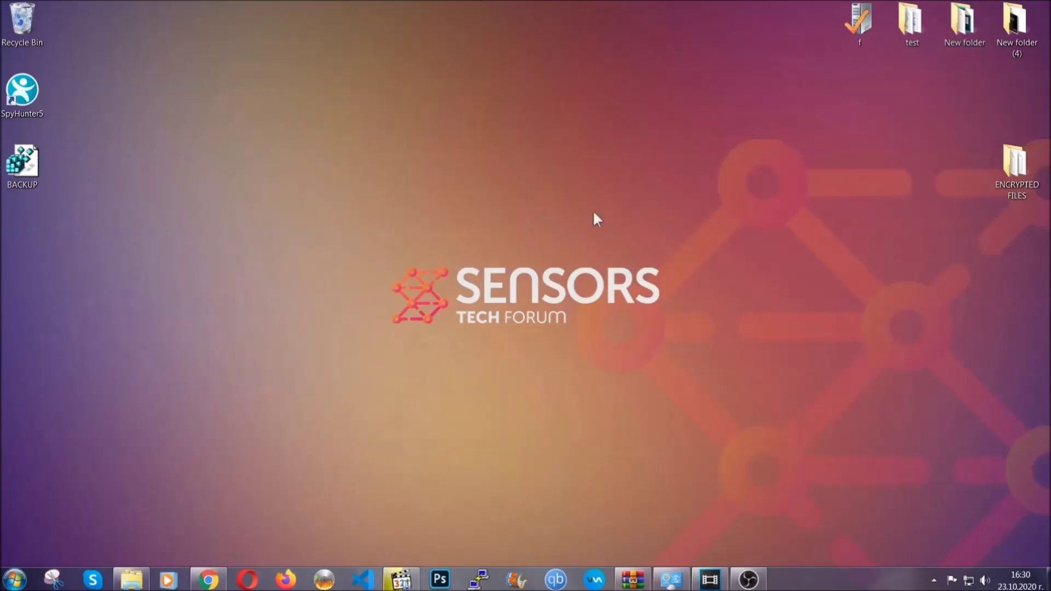